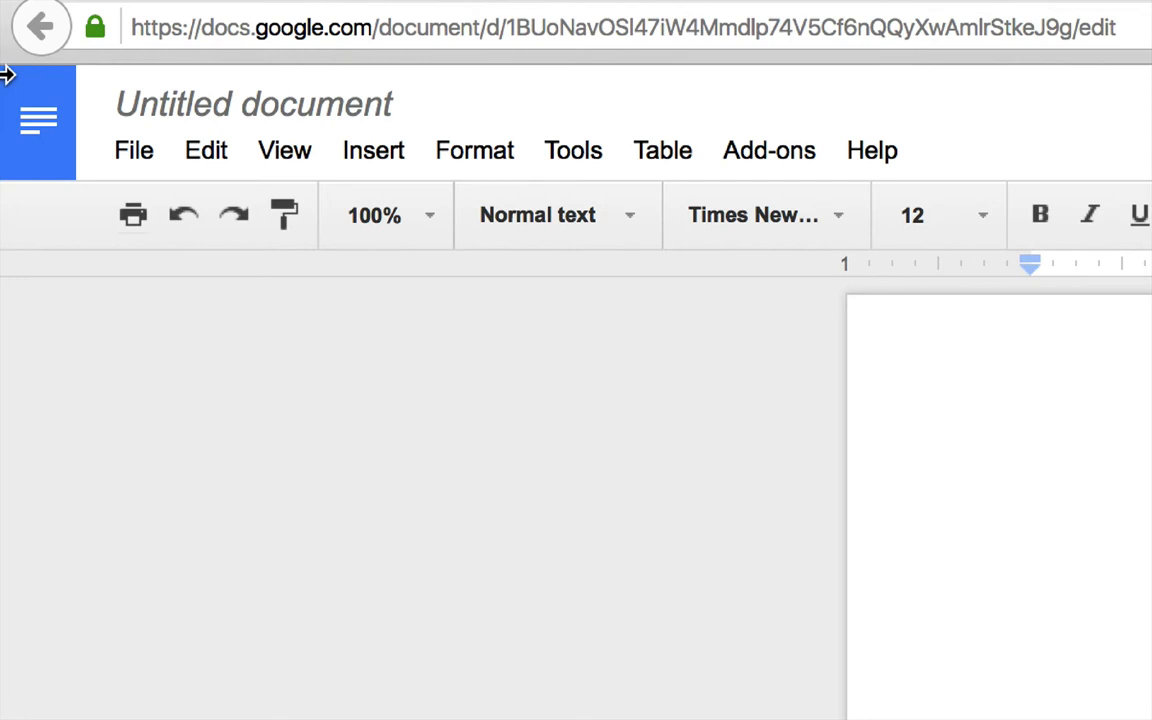
Change the document title from 'Untitled document' to 'Essay #1 Topic Ideas'
click(163, 101)
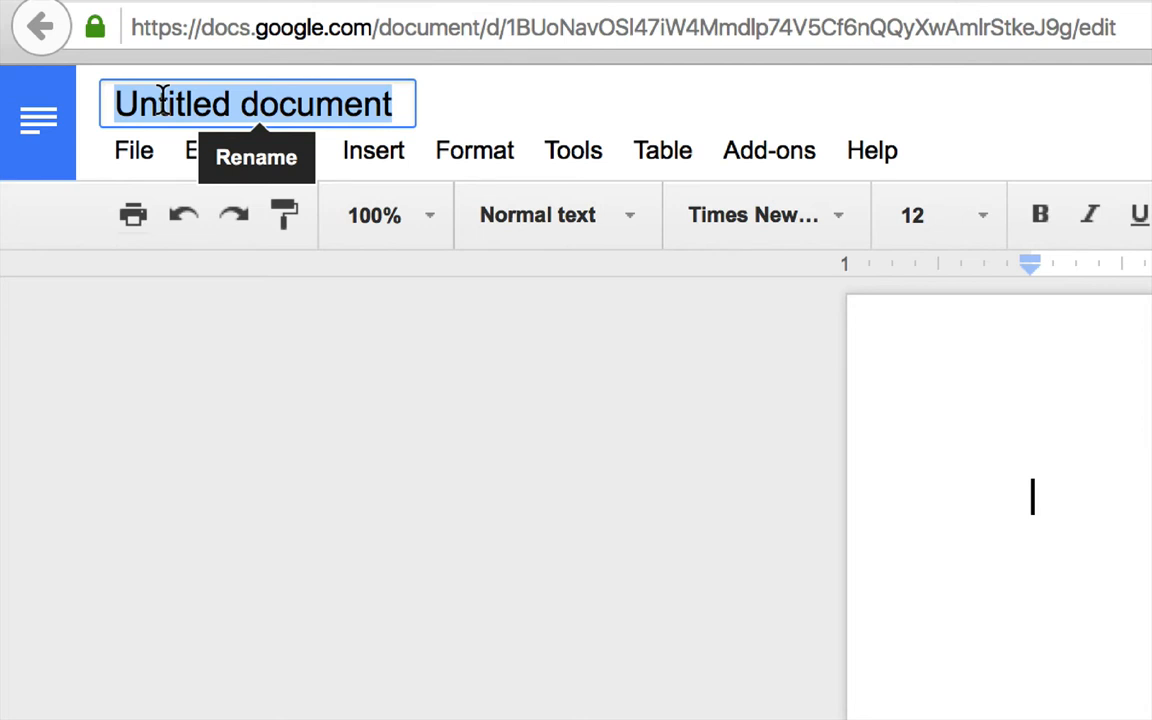
text(Es)
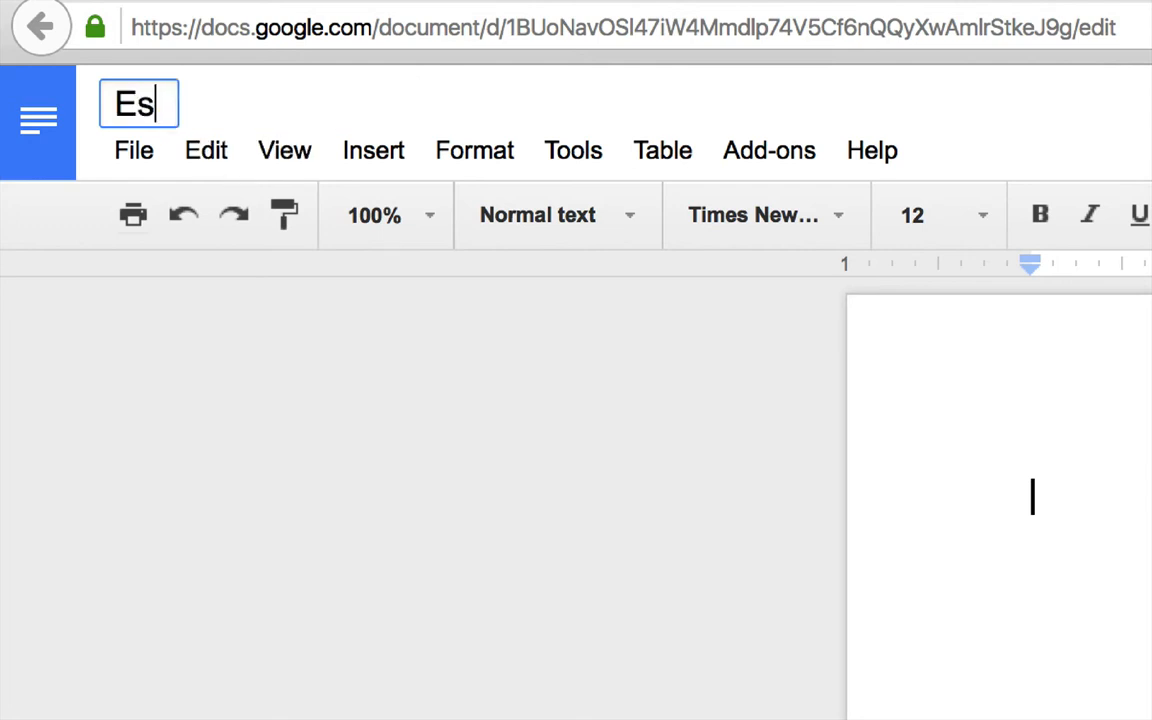
text(say #1 Topic)
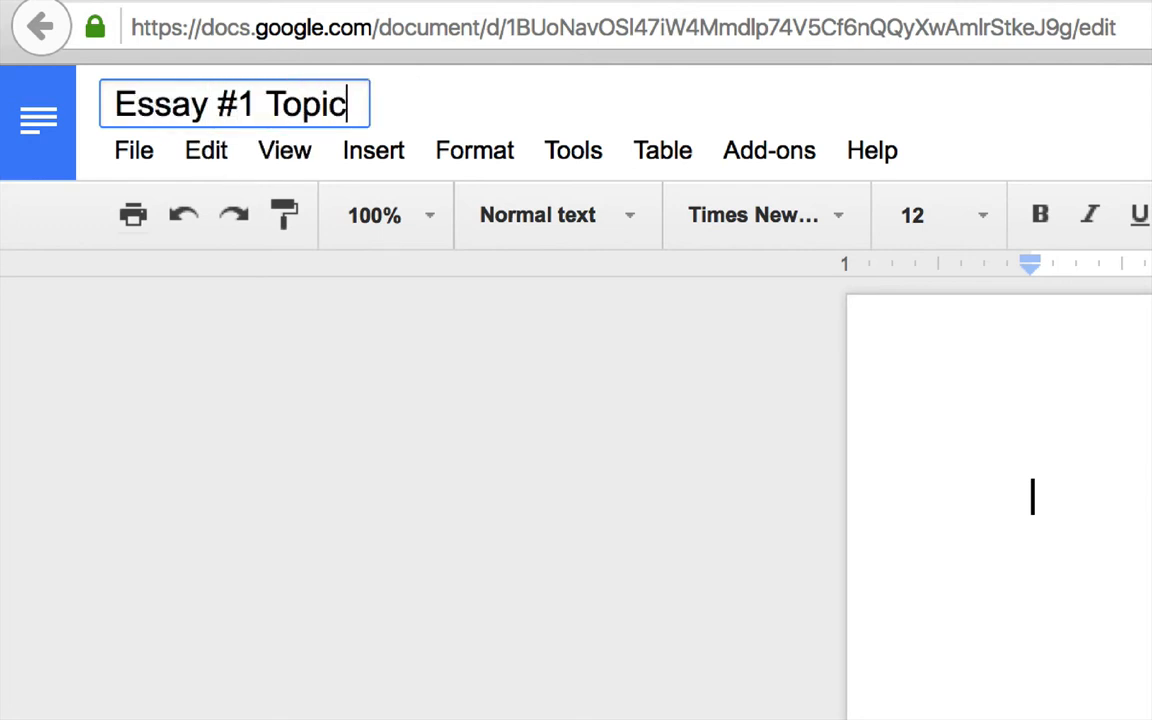
text( Idea)
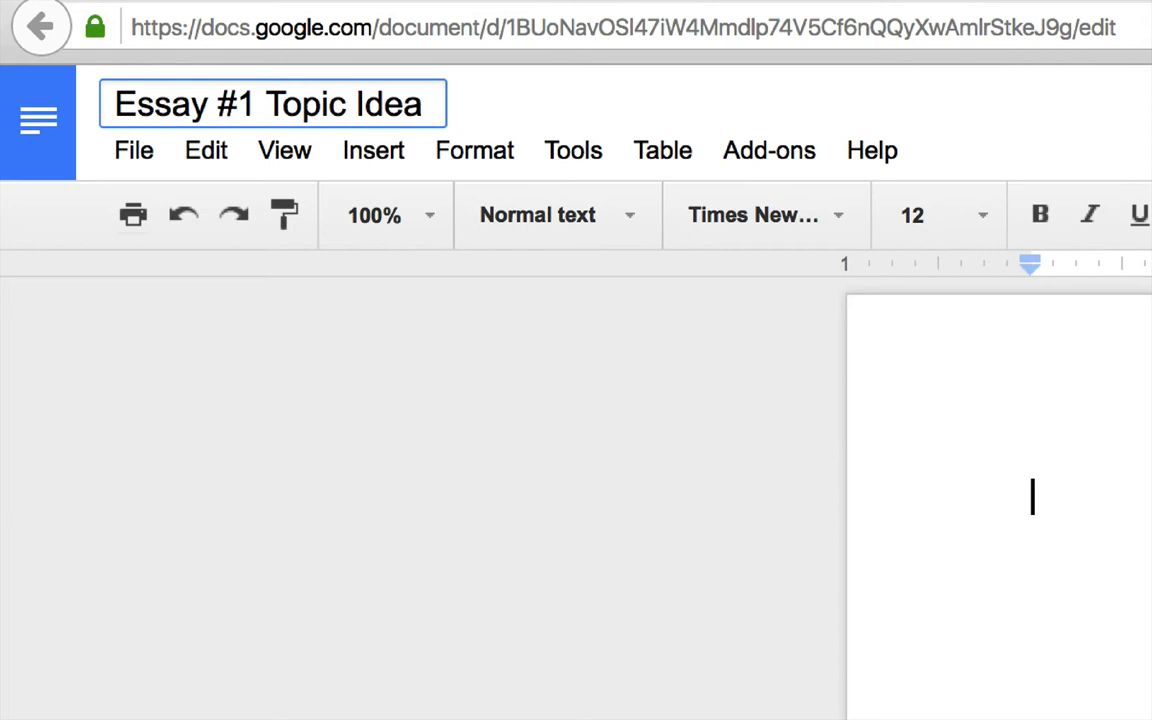
text(s)
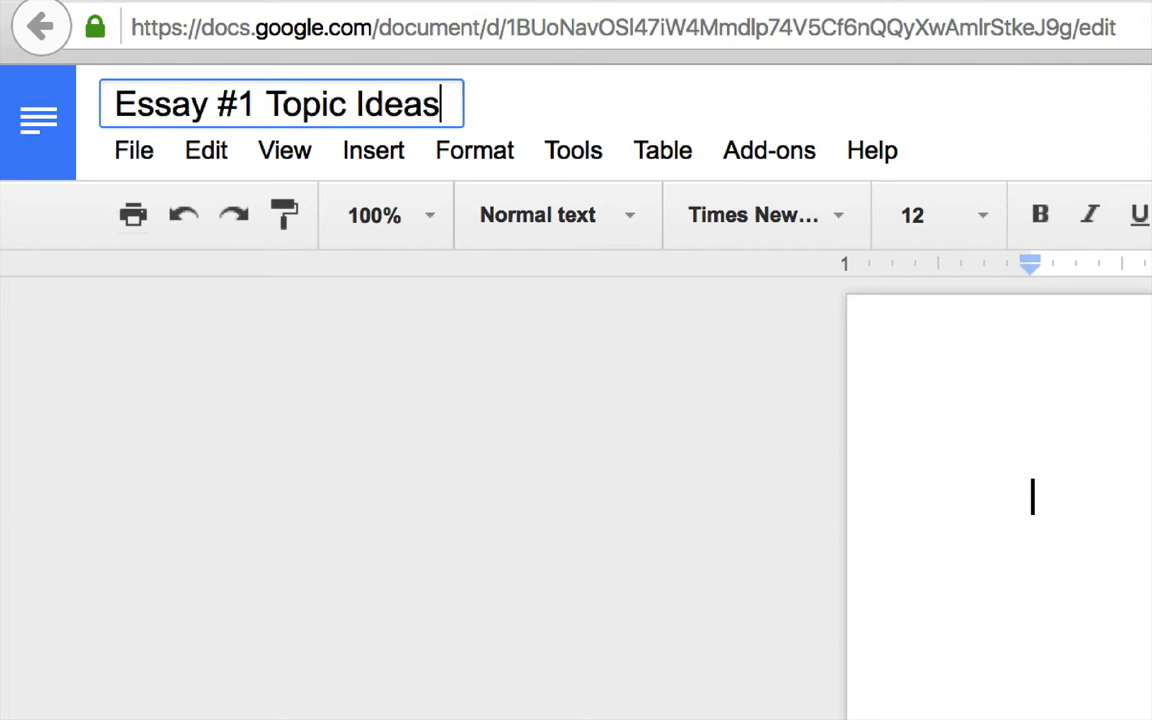
click(270, 310)
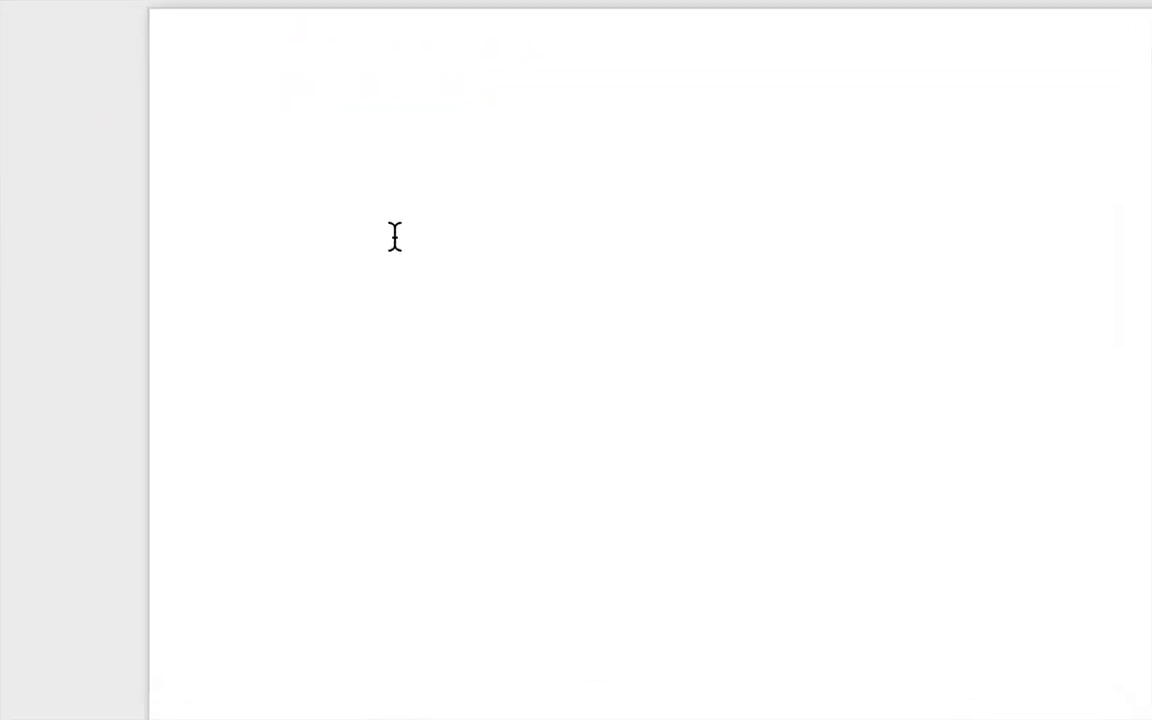
Type heading lines: student's name, instructor's name, Writing Workshop Section 1, 11 January, 2016
key(Return)
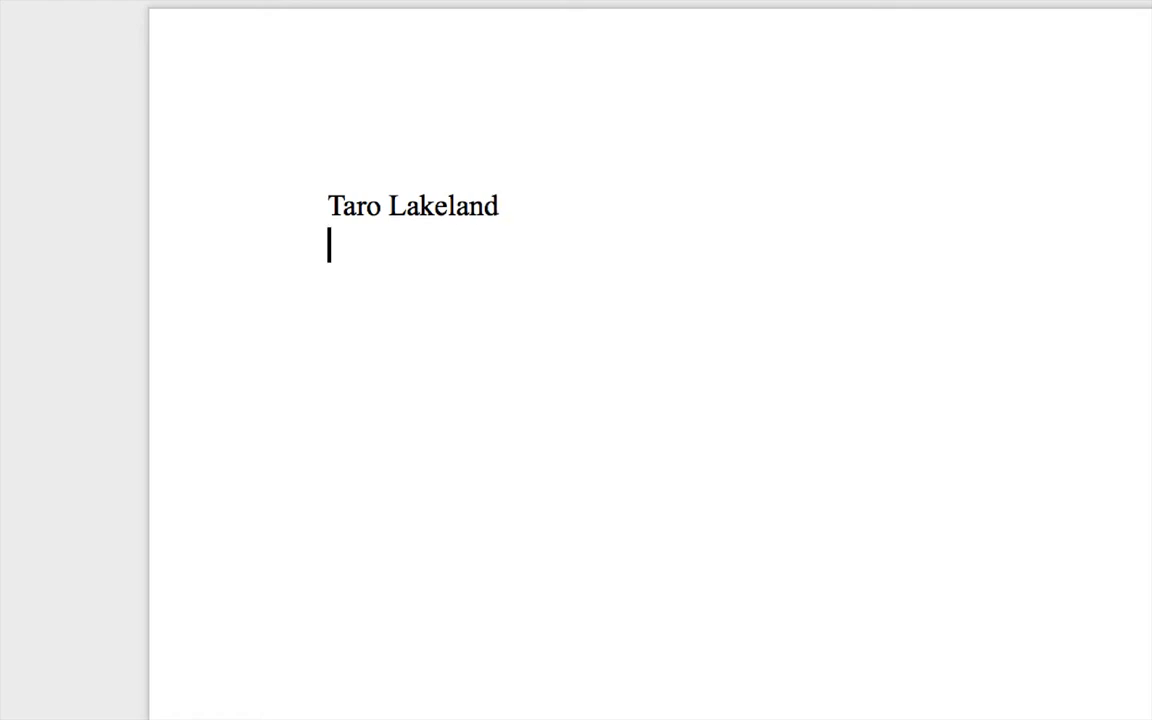
text(Pro)
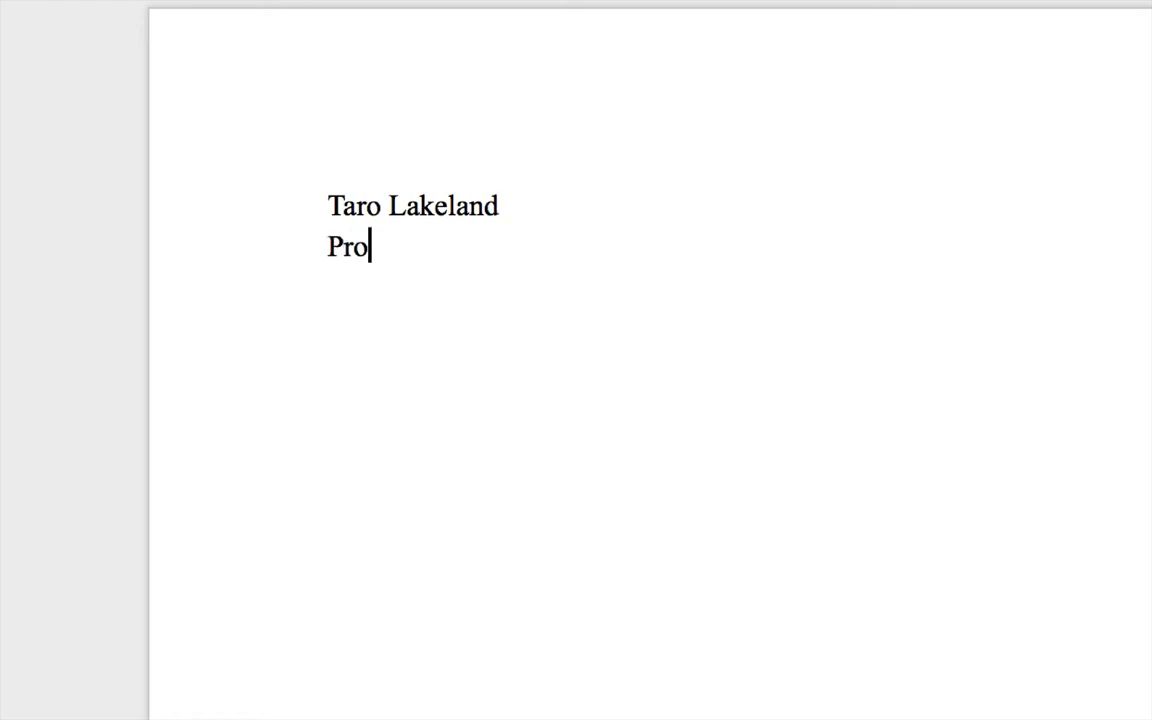
text(fesso)
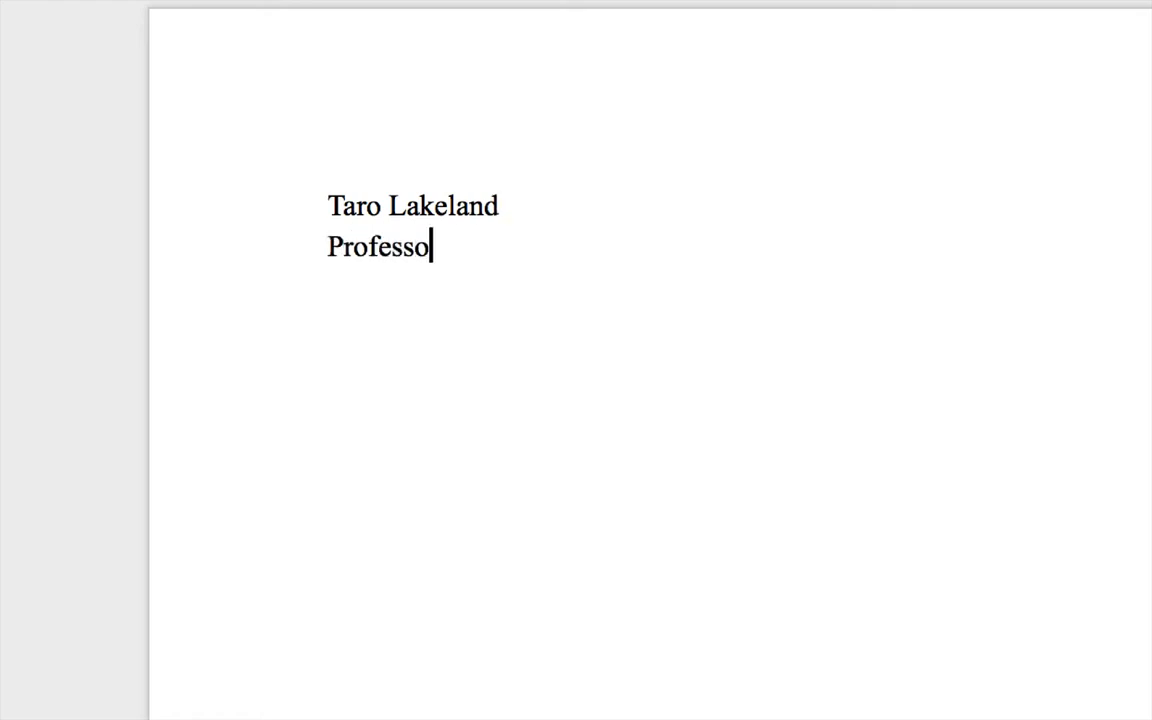
text(r Poza)
key(Return)
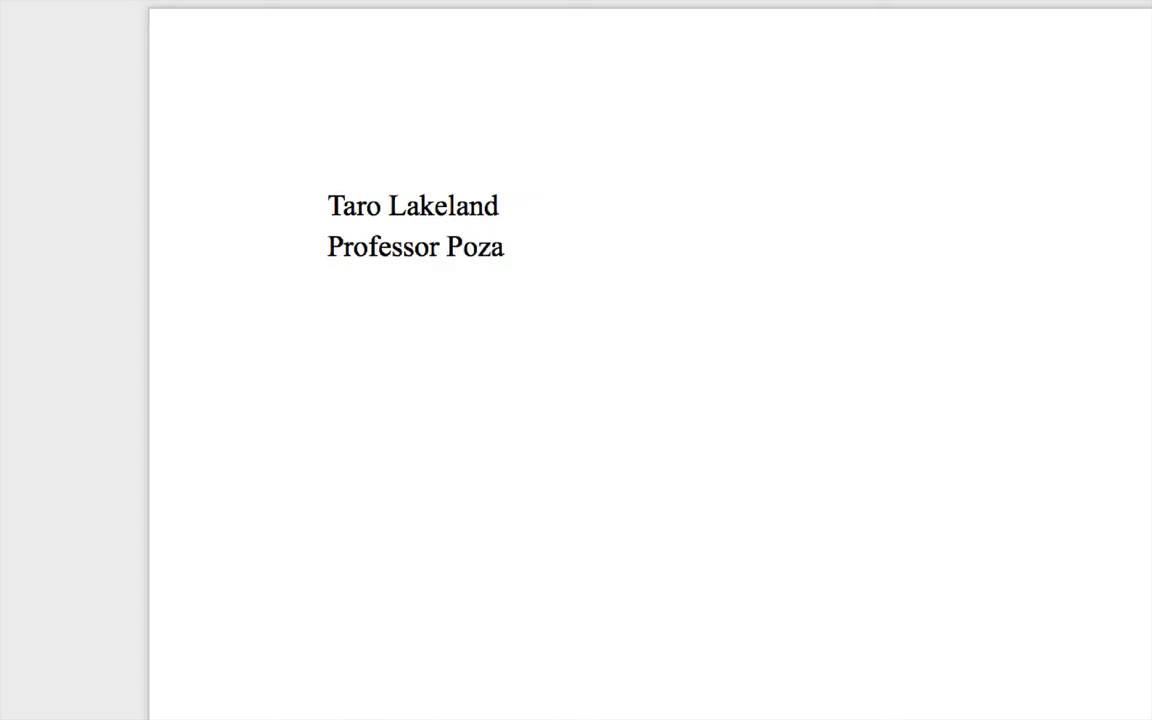
text(Writing Workshop)
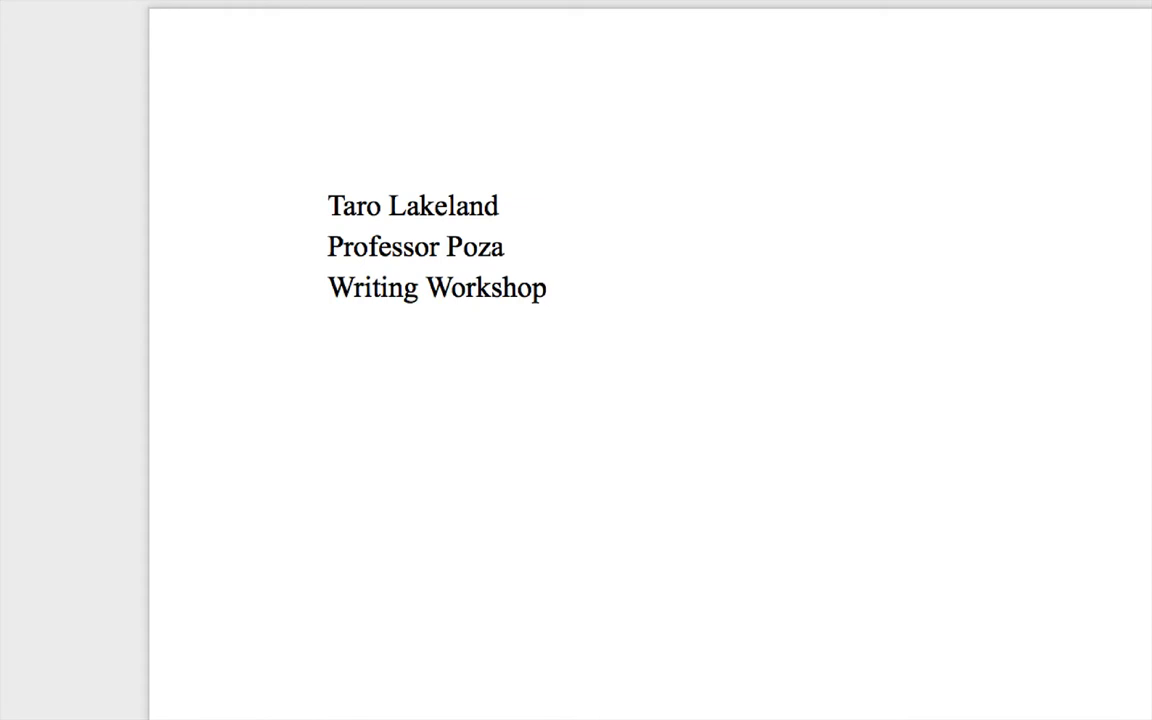
text( Sectio)
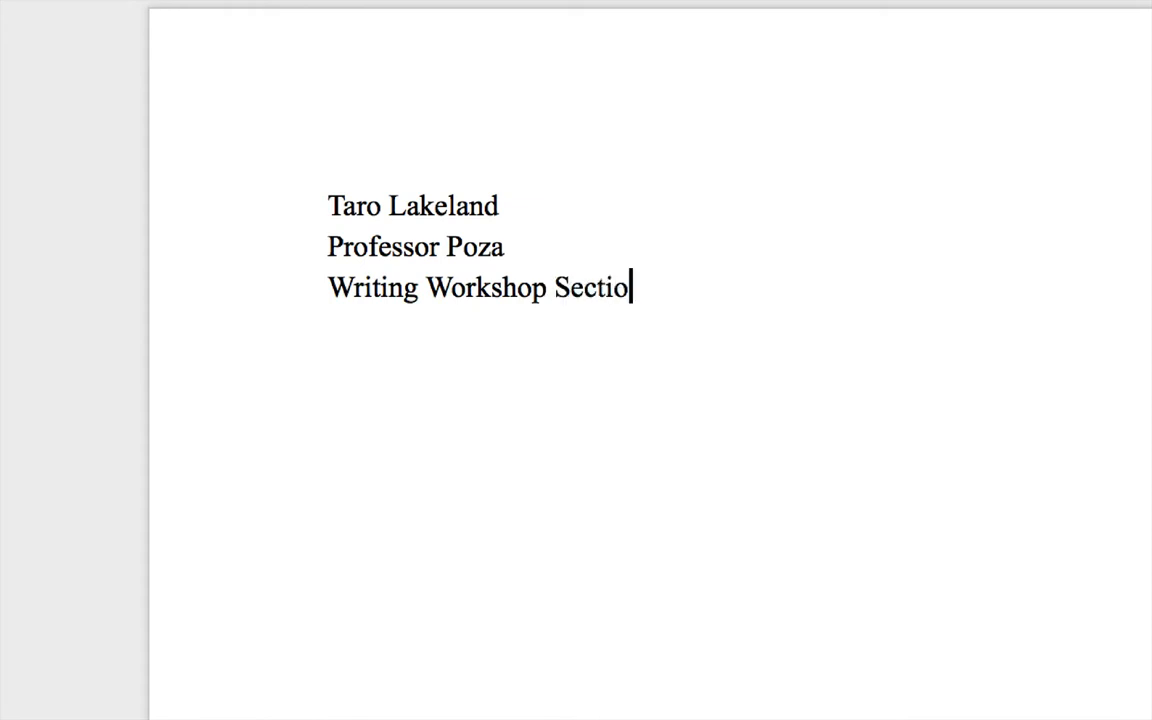
text(n 1)
key(Return)
text(11)
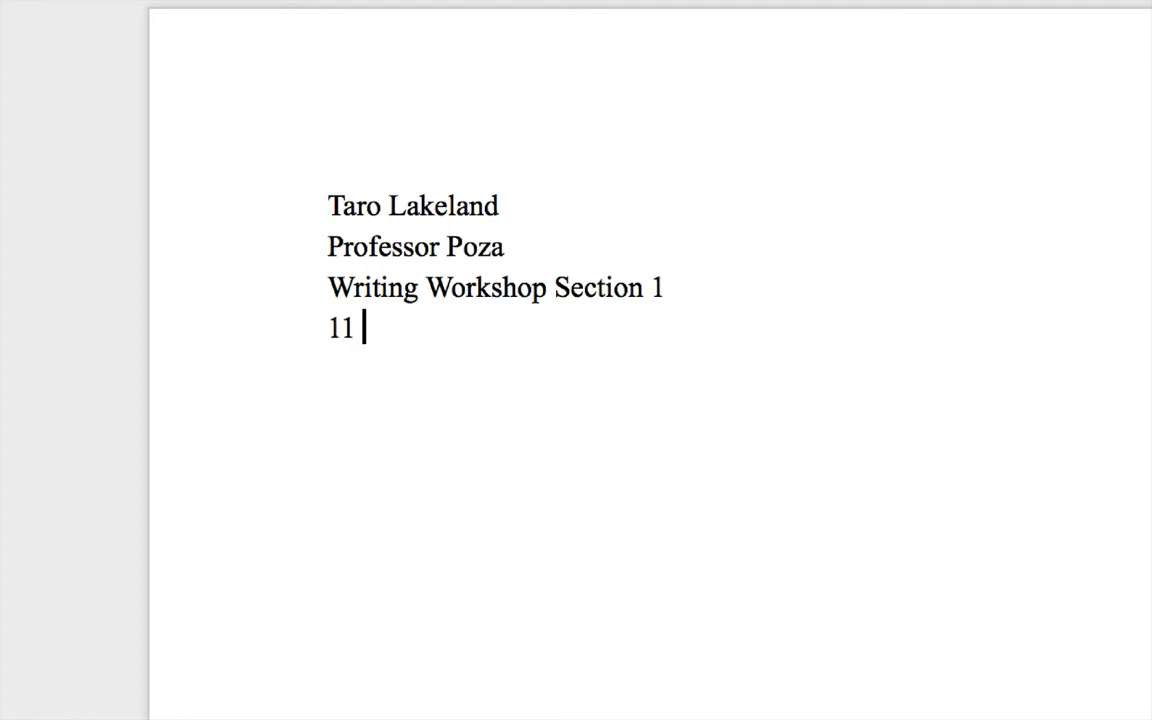
text( January, 2016)
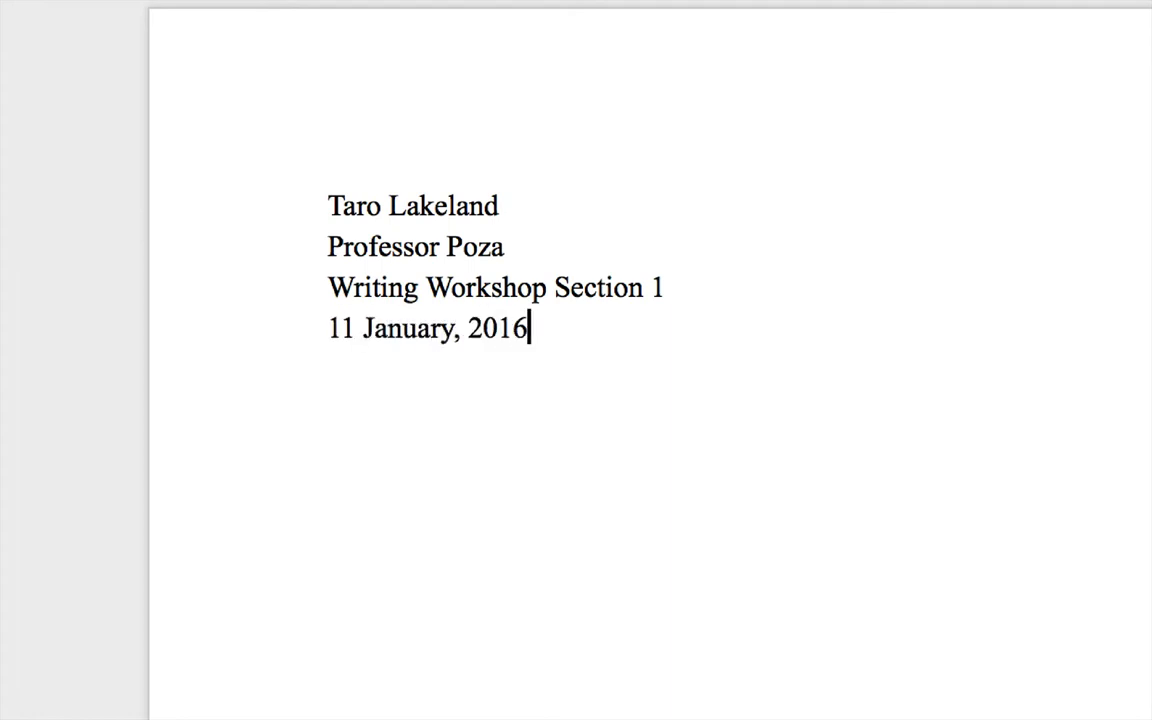
key(Return)
Add the title 'My Clumsy Sister' followed by a 'Begin text.' placeholder line
text(My Clum)
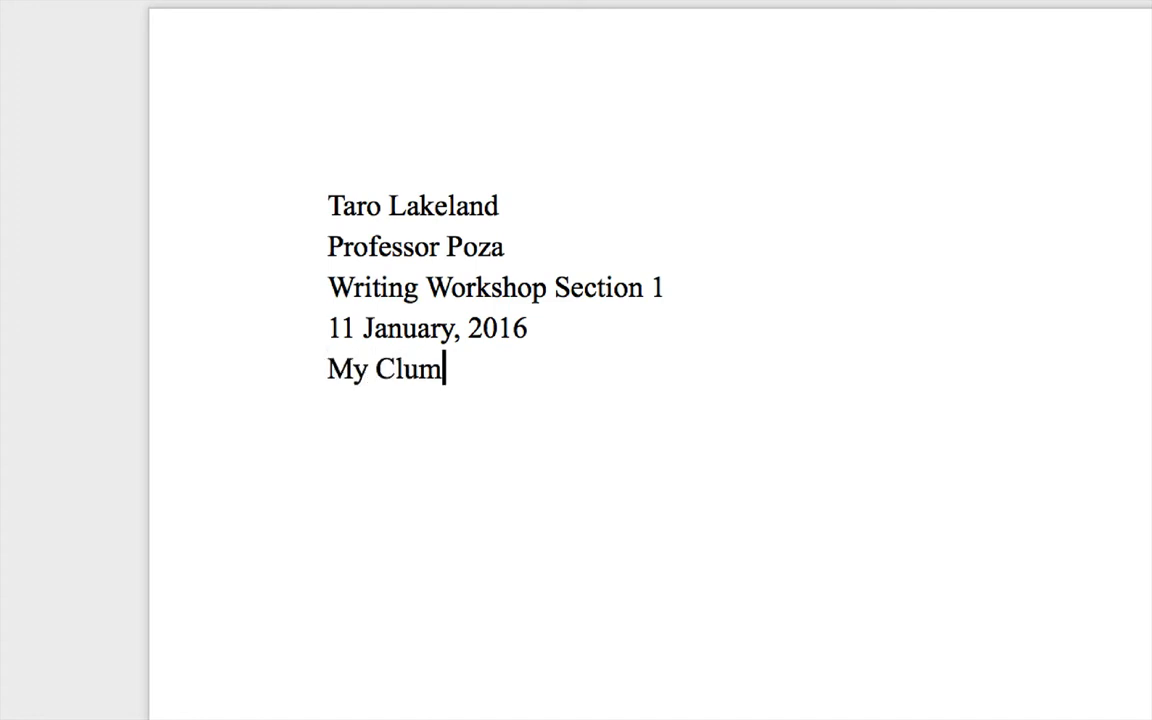
text(sy Sister)
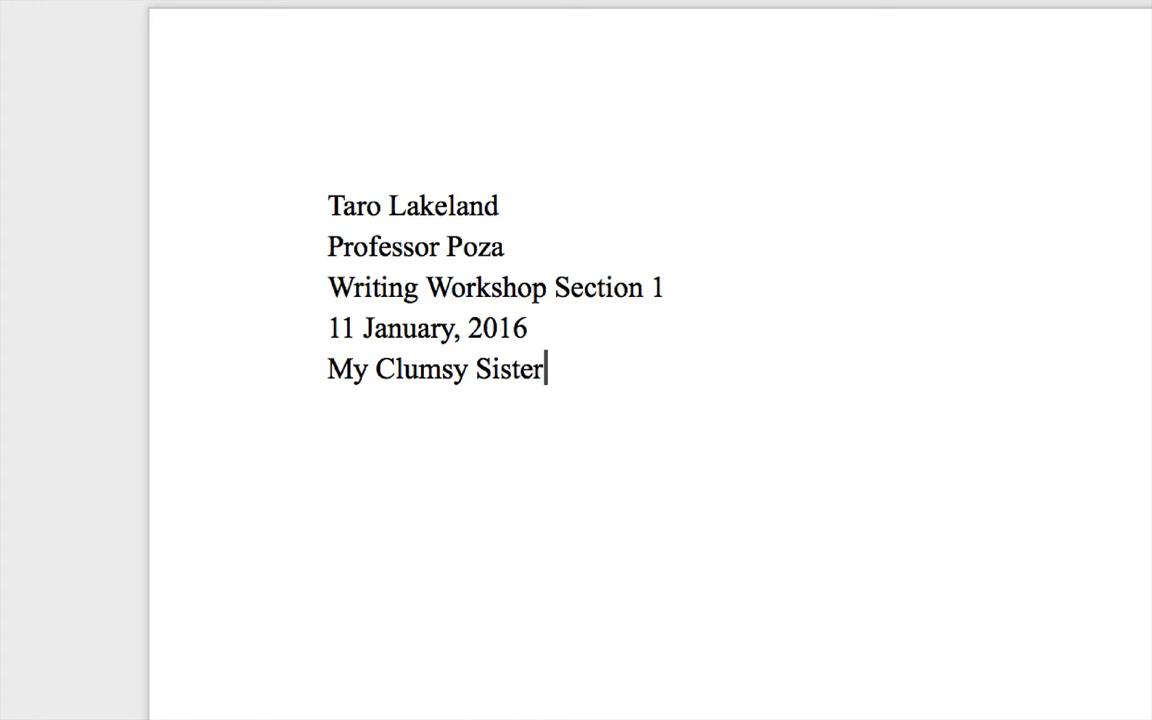
key(Return)
text(Begin t)
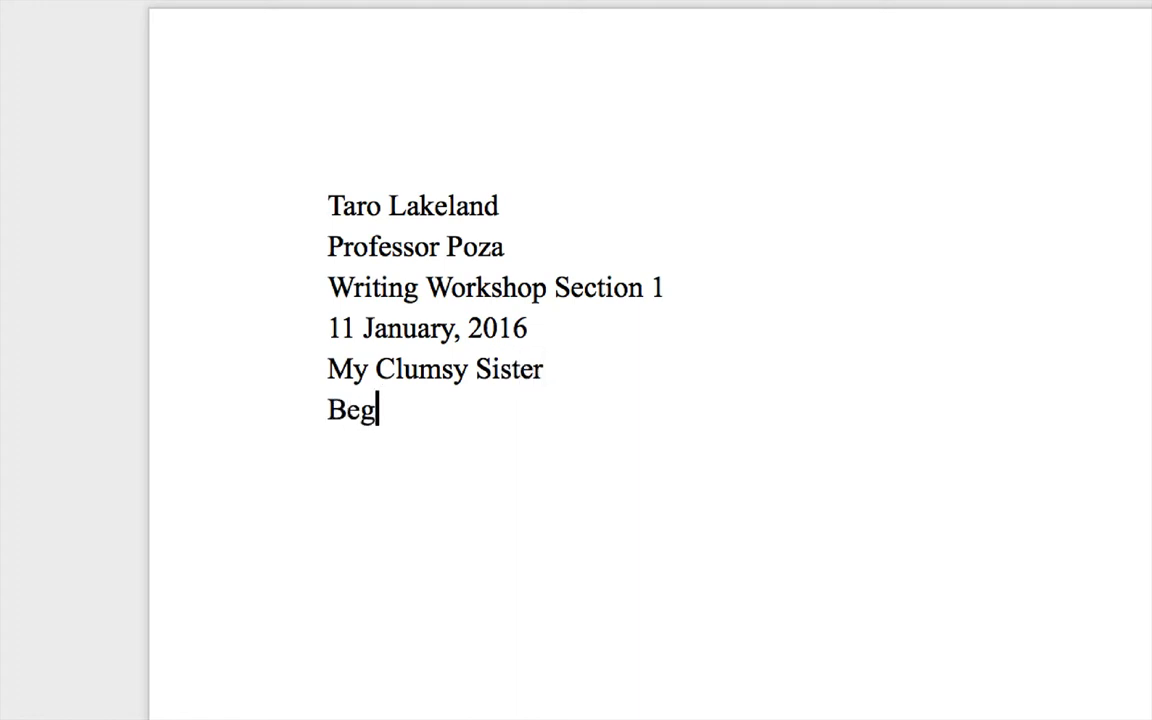
text(ext.)
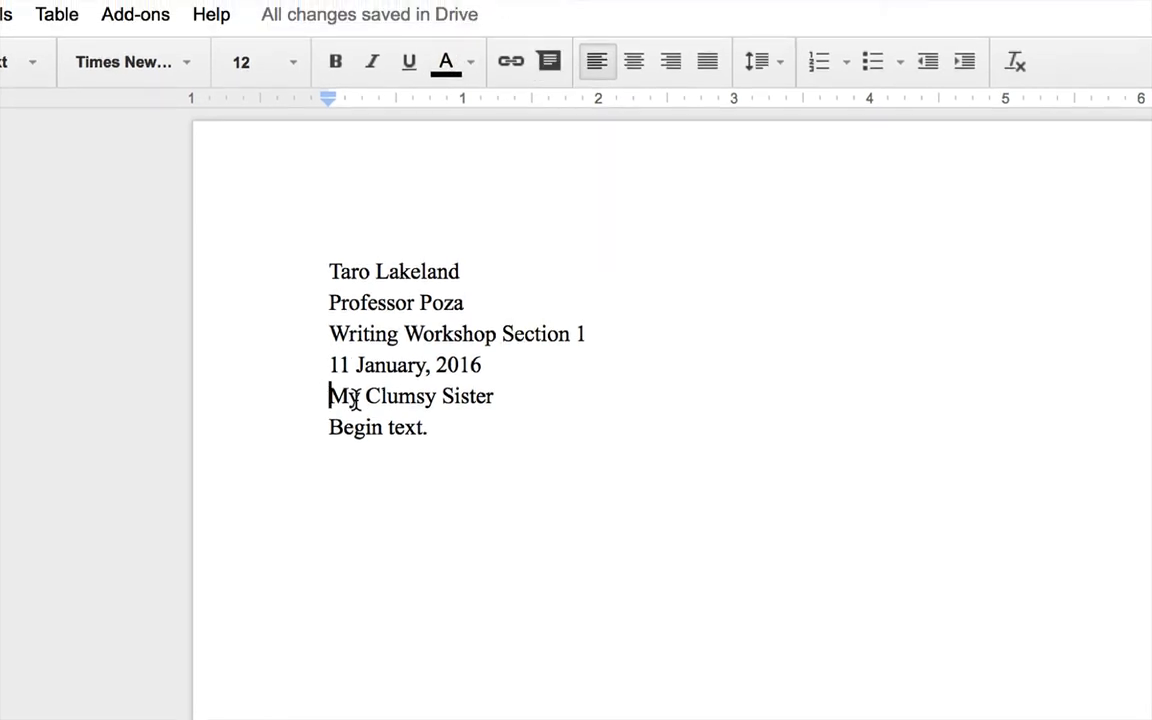
Center the 'My Clumsy Sister' title line, leaving 'Begin text.' left-aligned
triple_click(472, 395)
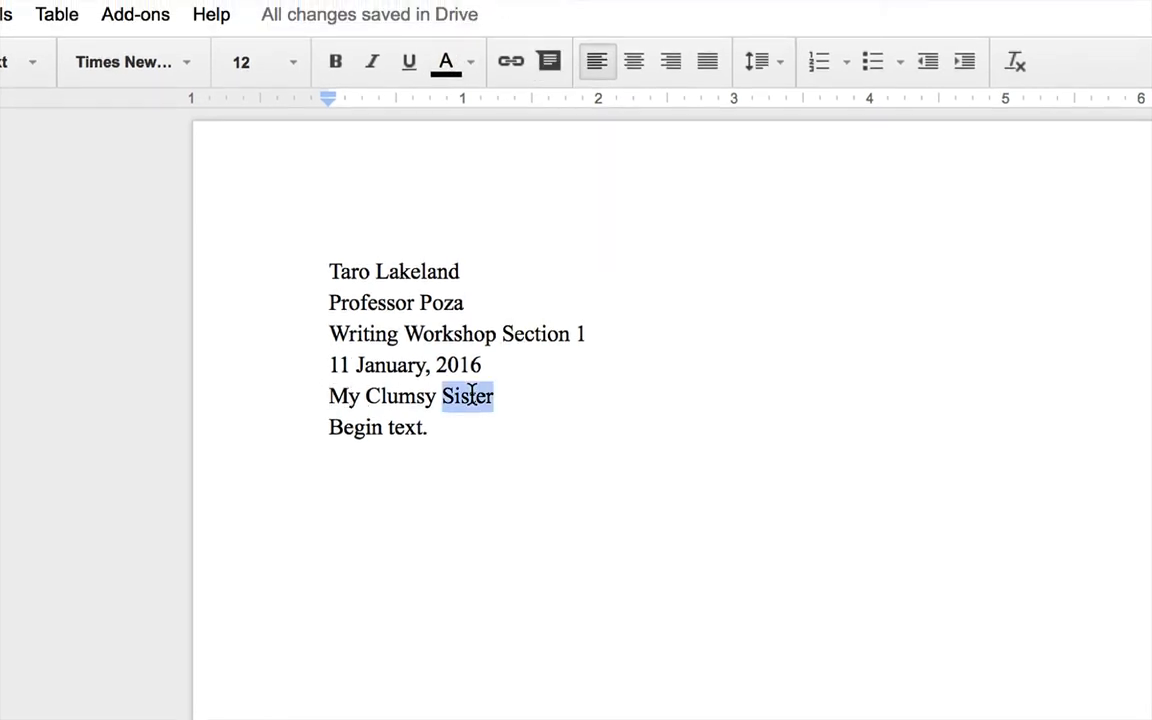
click(478, 396)
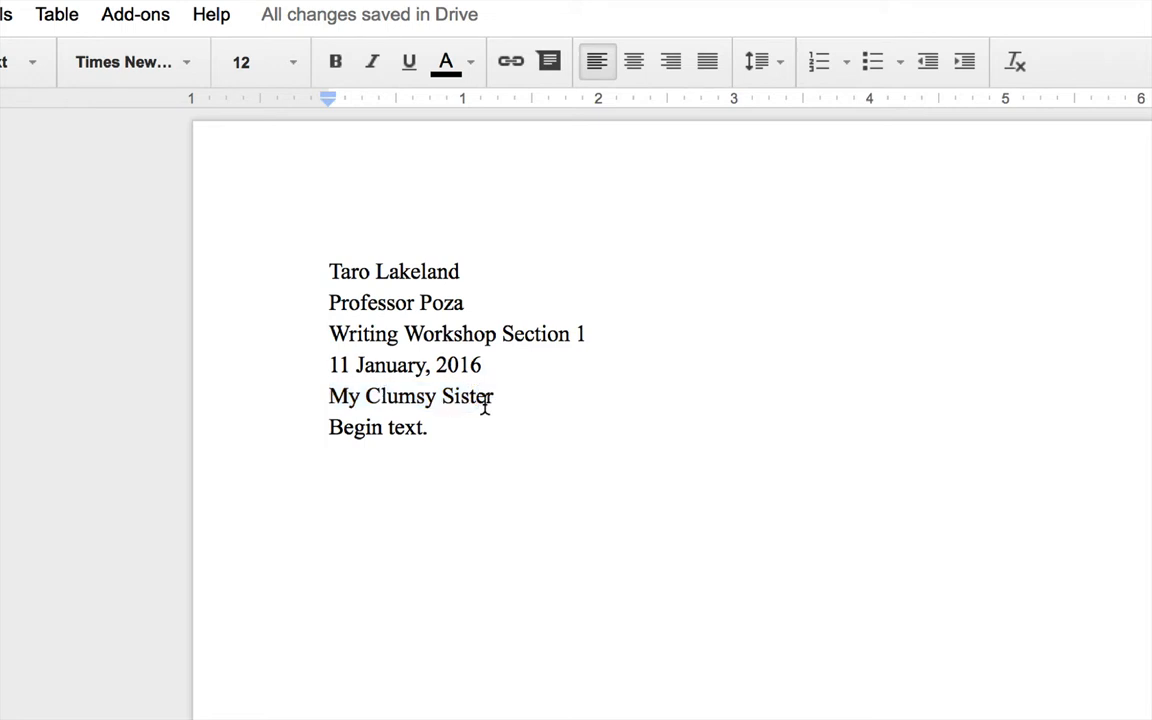
click(635, 63)
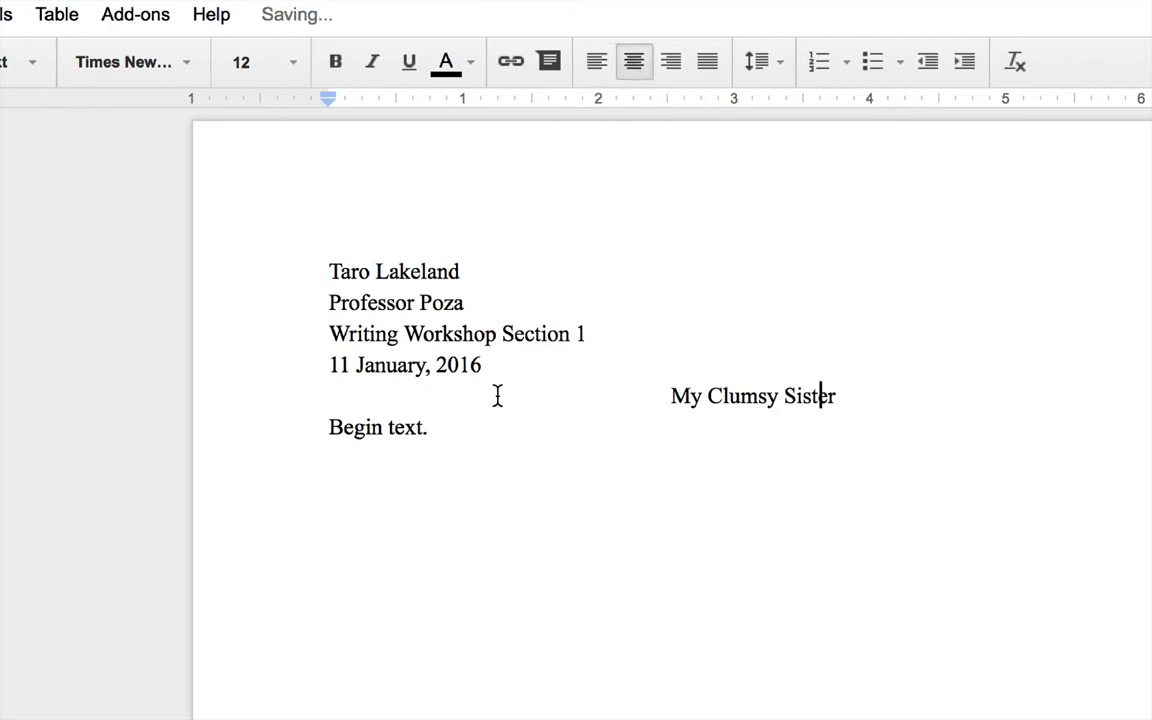
click(456, 427)
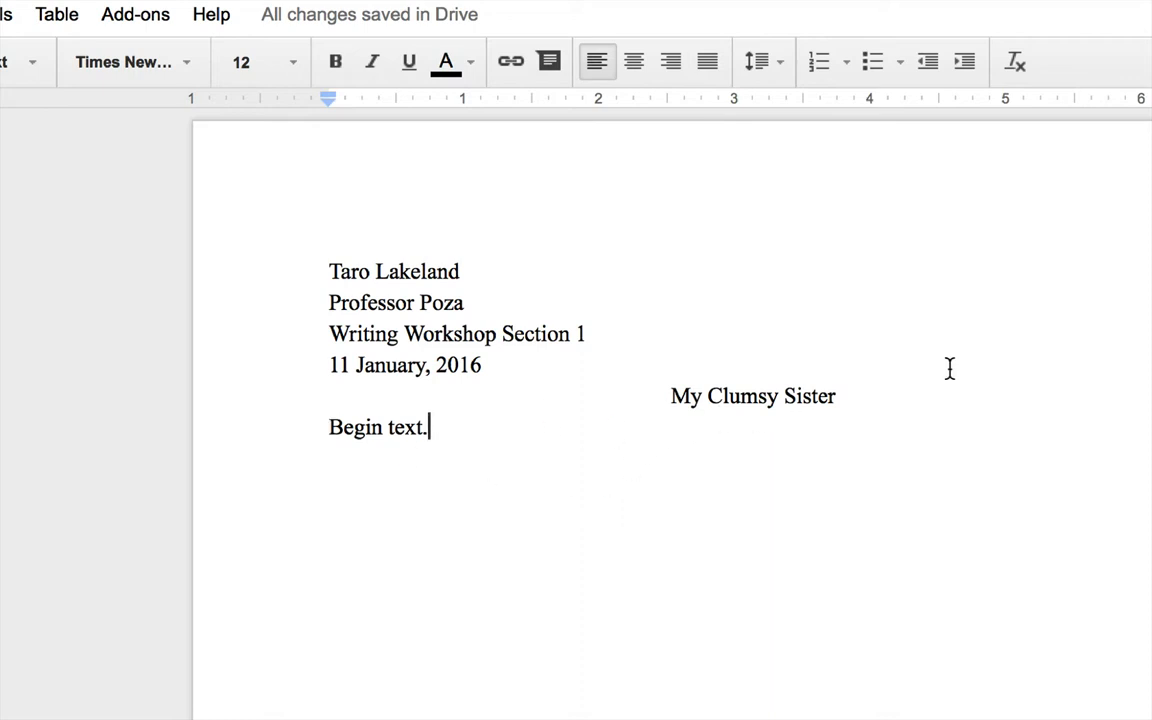
click(852, 395)
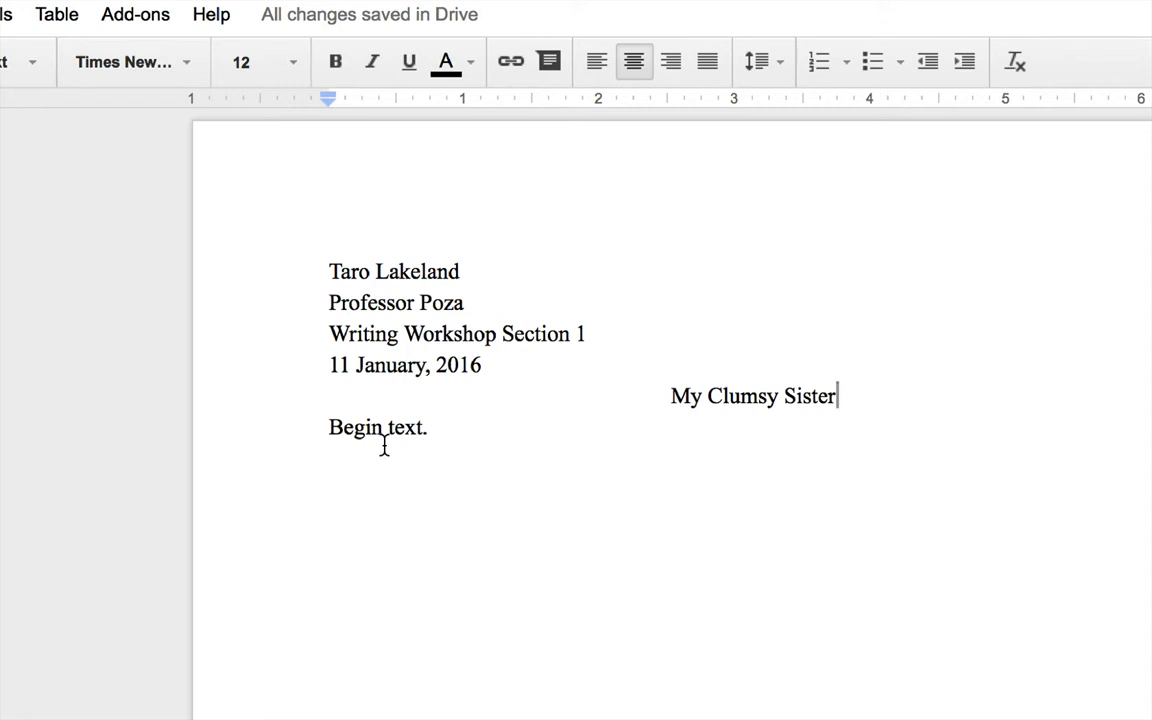
Apply Double line spacing to all text in the document
key(ctrl+a)
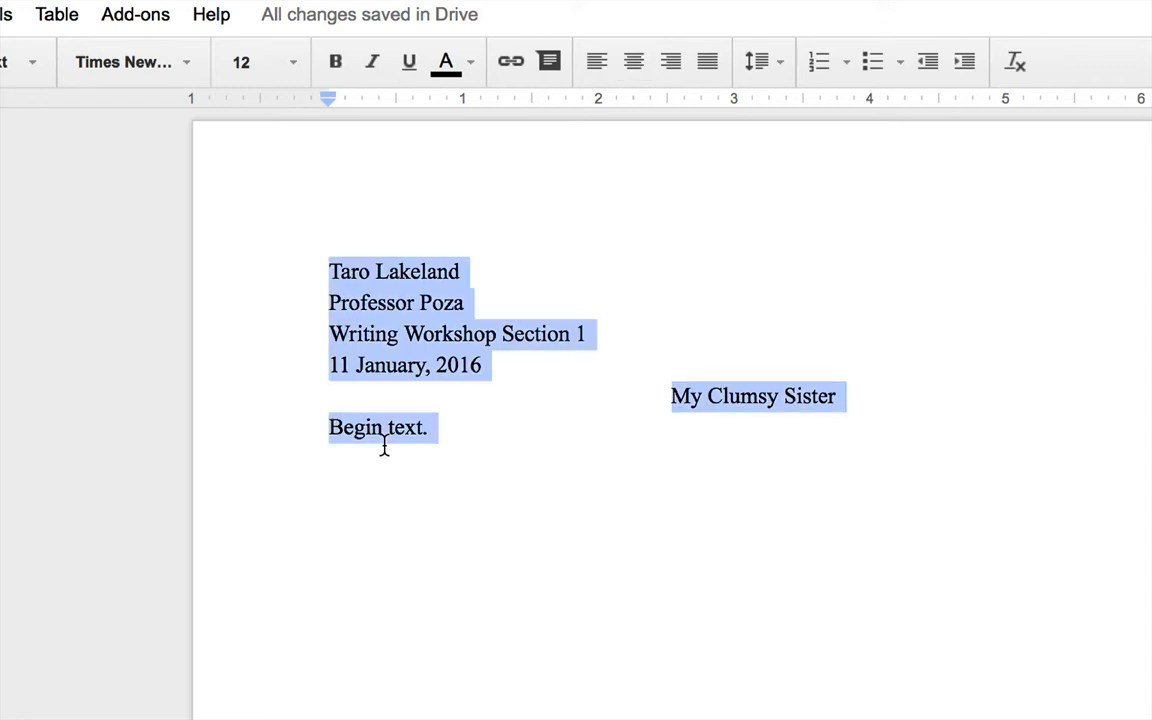
click(760, 64)
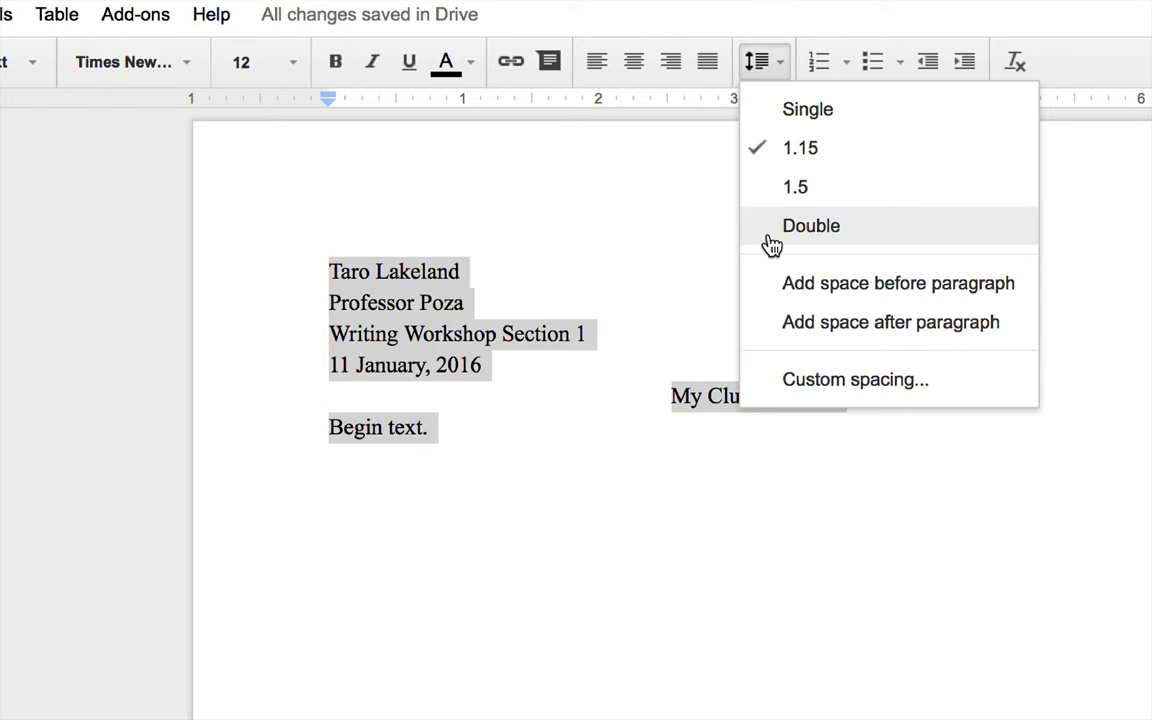
click(811, 226)
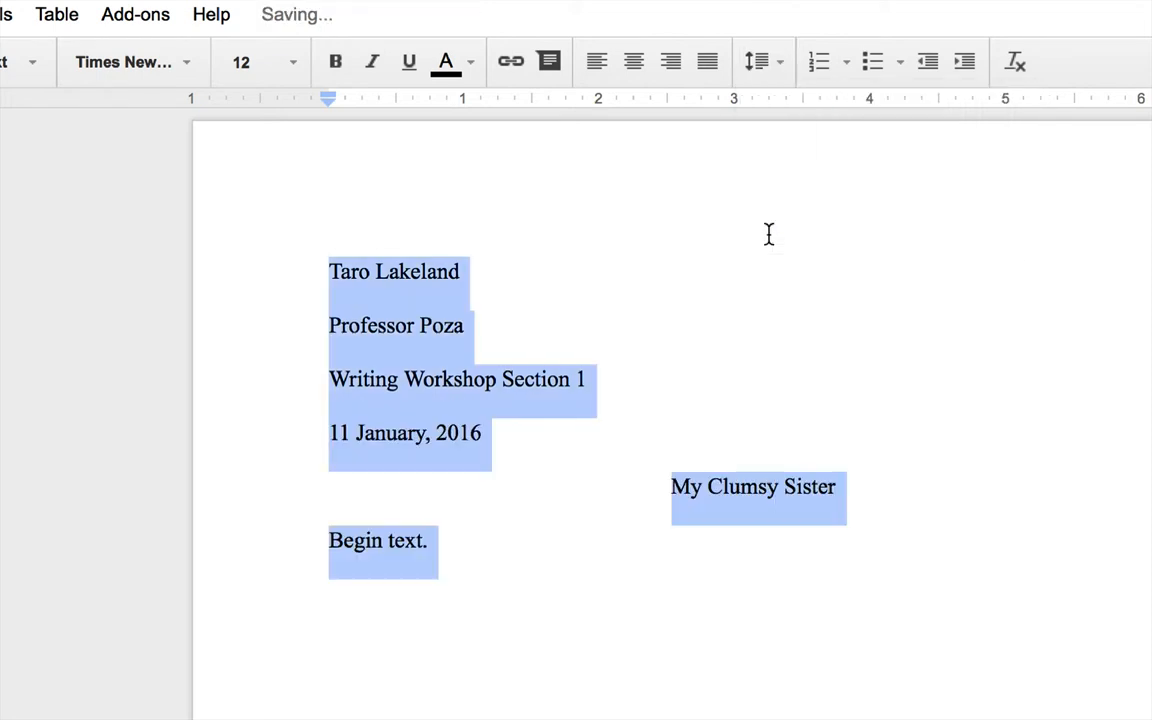
click(549, 634)
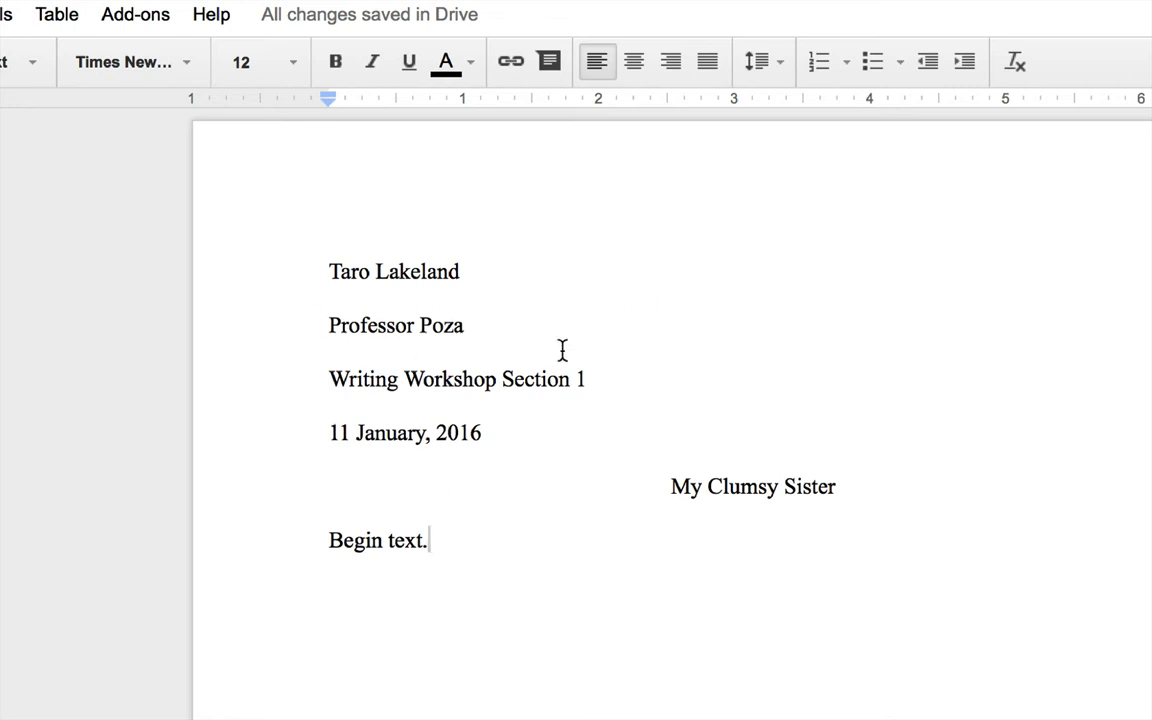
triple_click(371, 332)
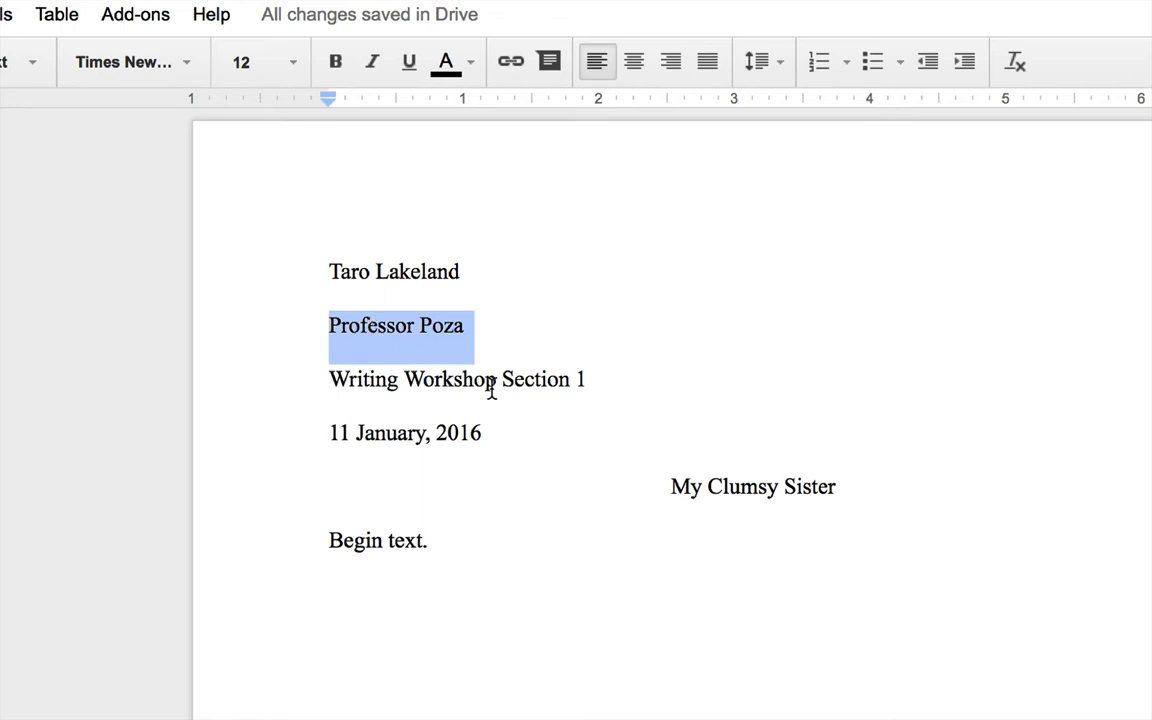
Delete the instructor line and type 'Essay #1 Draft 1' on a new line above the date
key(BackSpace)
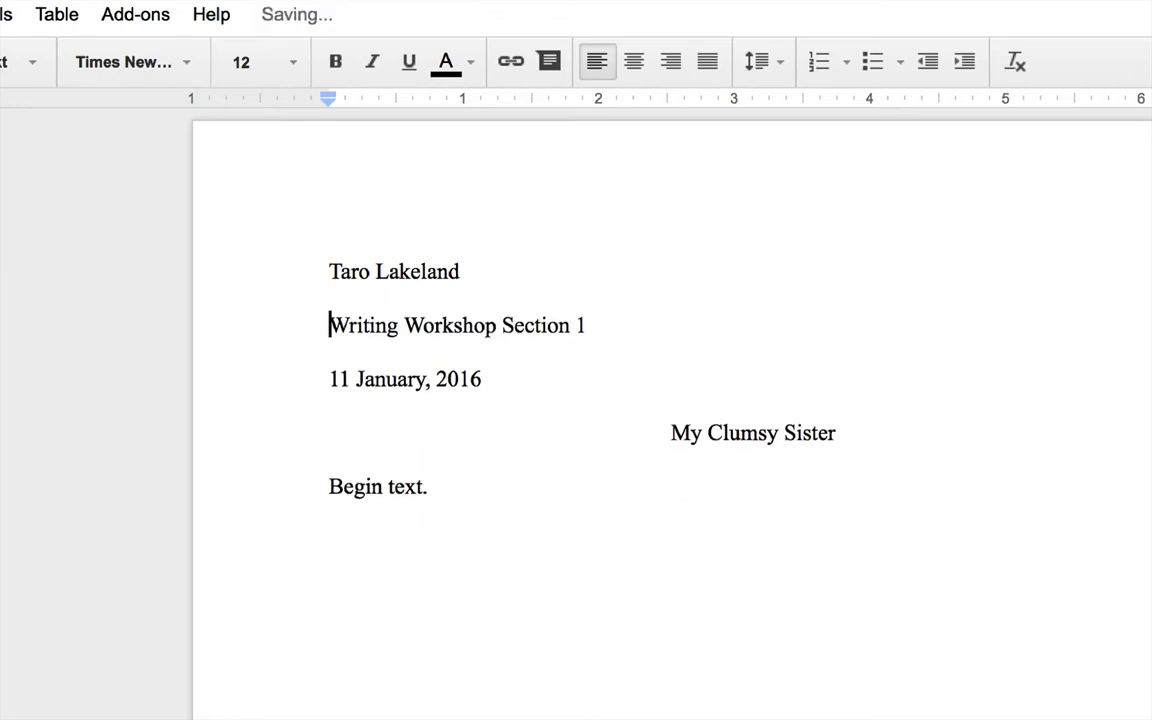
key(Down)
key(Return)
key(Up)
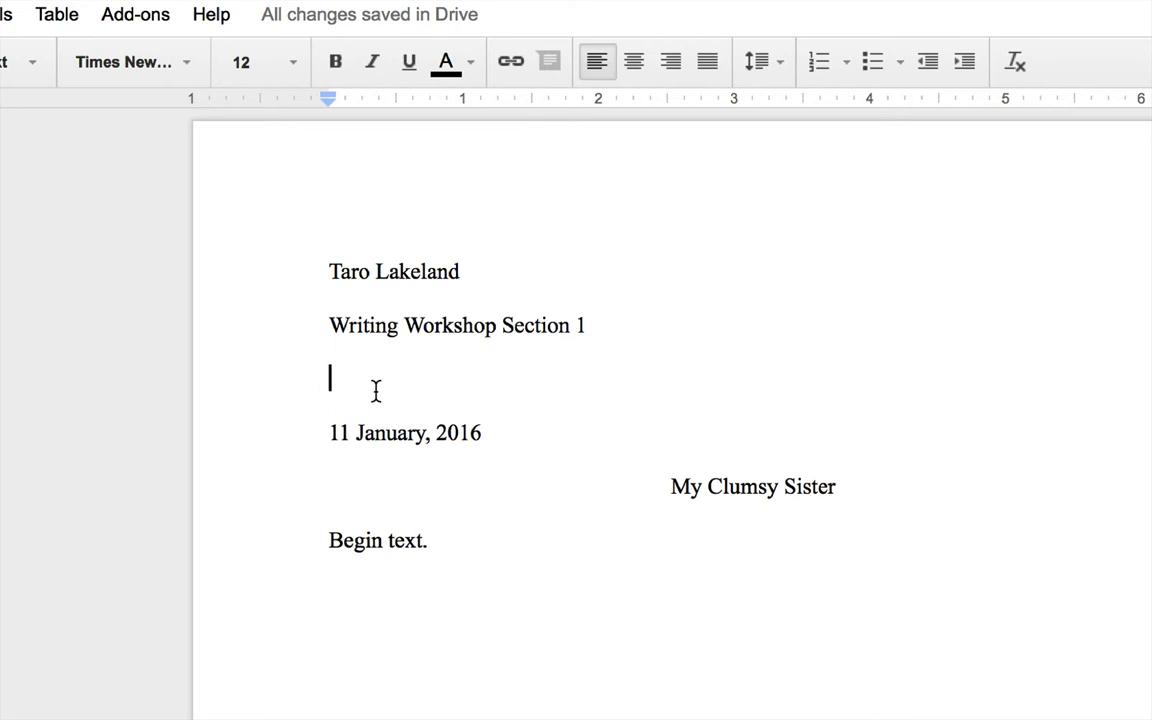
text(Essay )
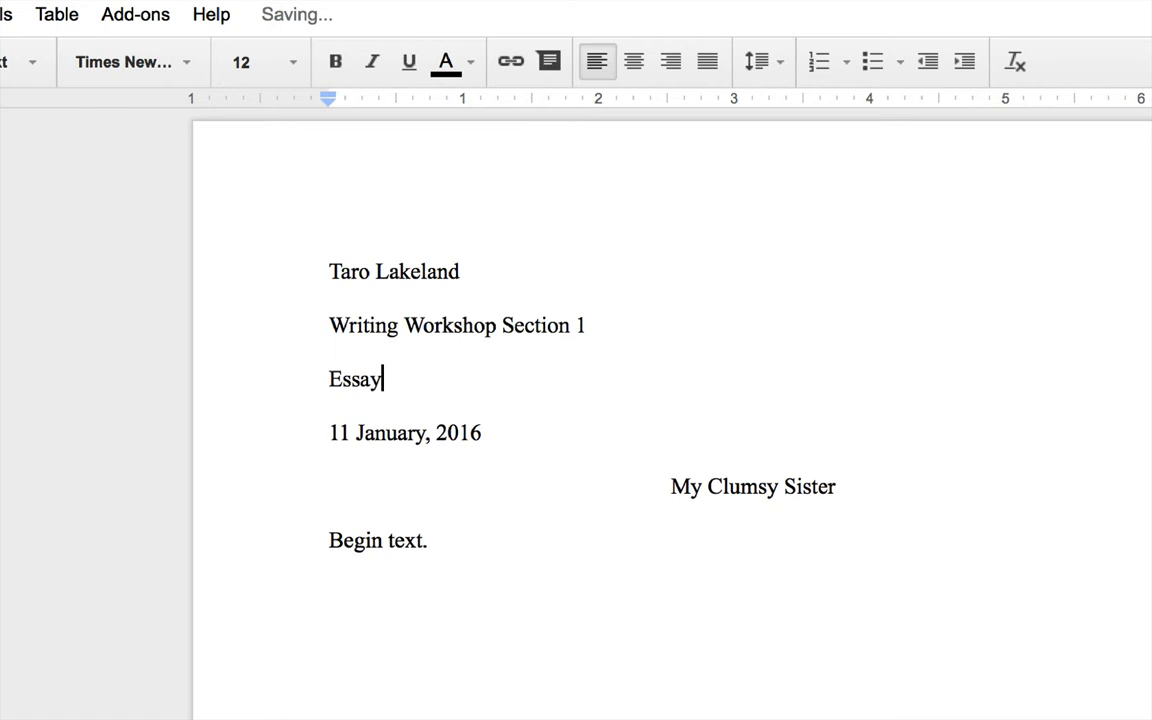
text(#1 Dr)
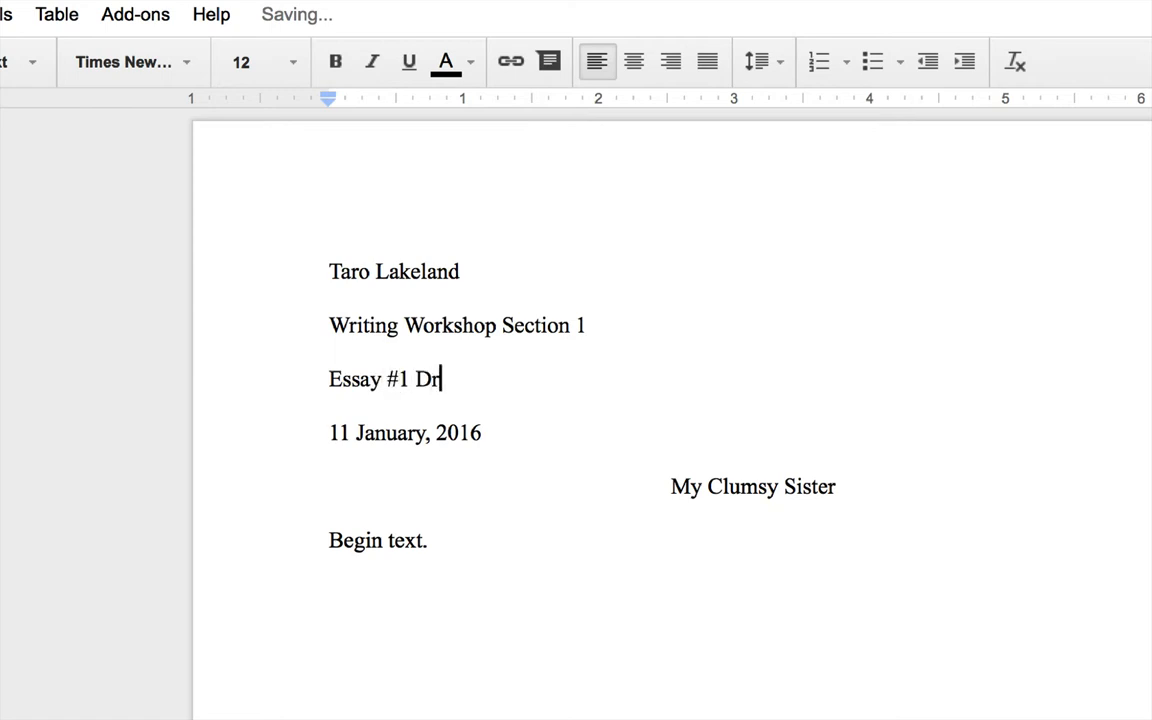
text(aft 1)
shift+click(329, 380)
click(494, 385)
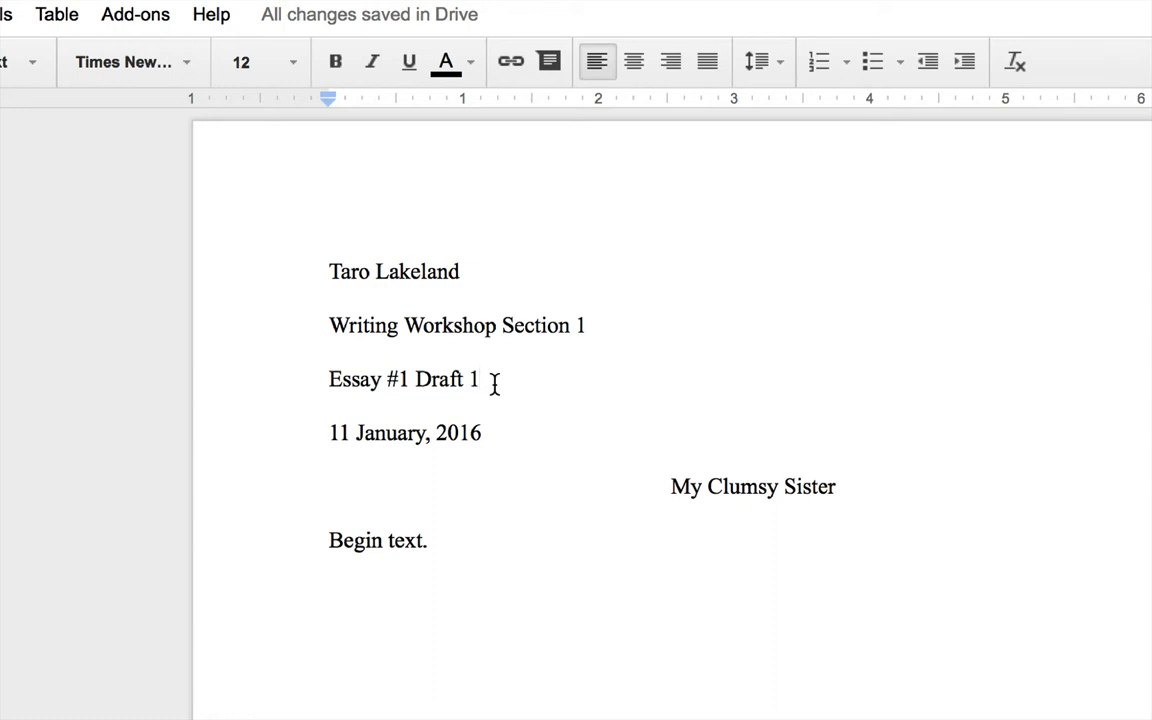
drag(477, 379, 470, 380)
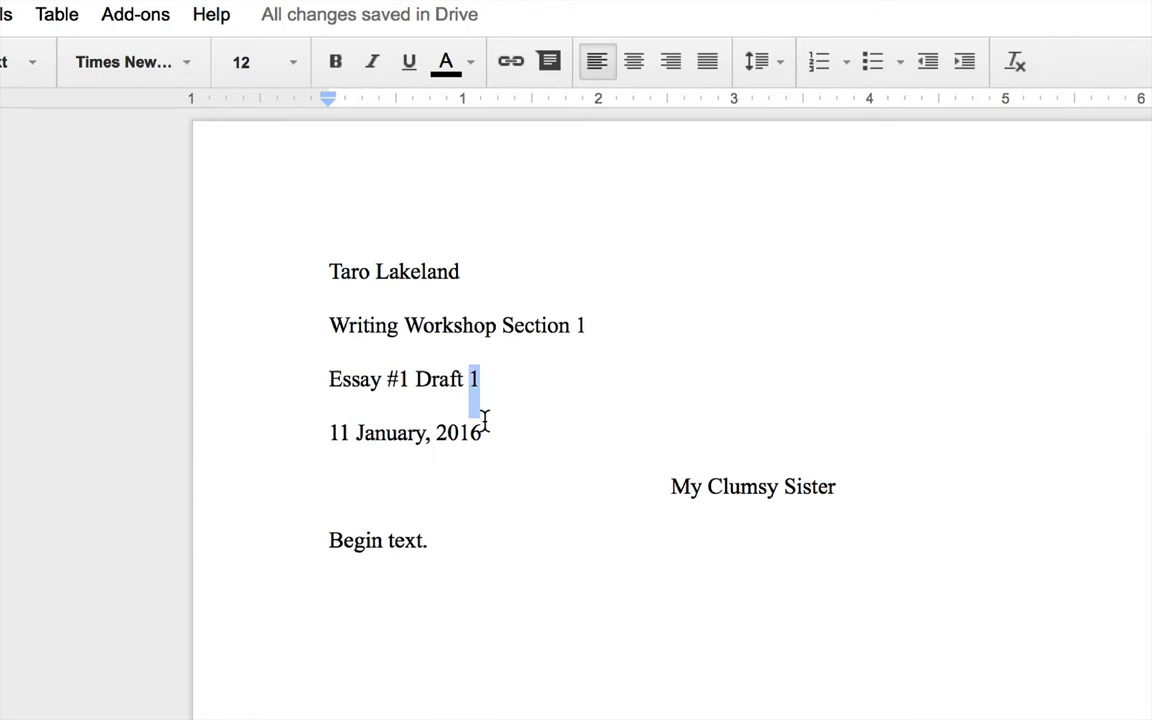
drag(320, 430, 520, 429)
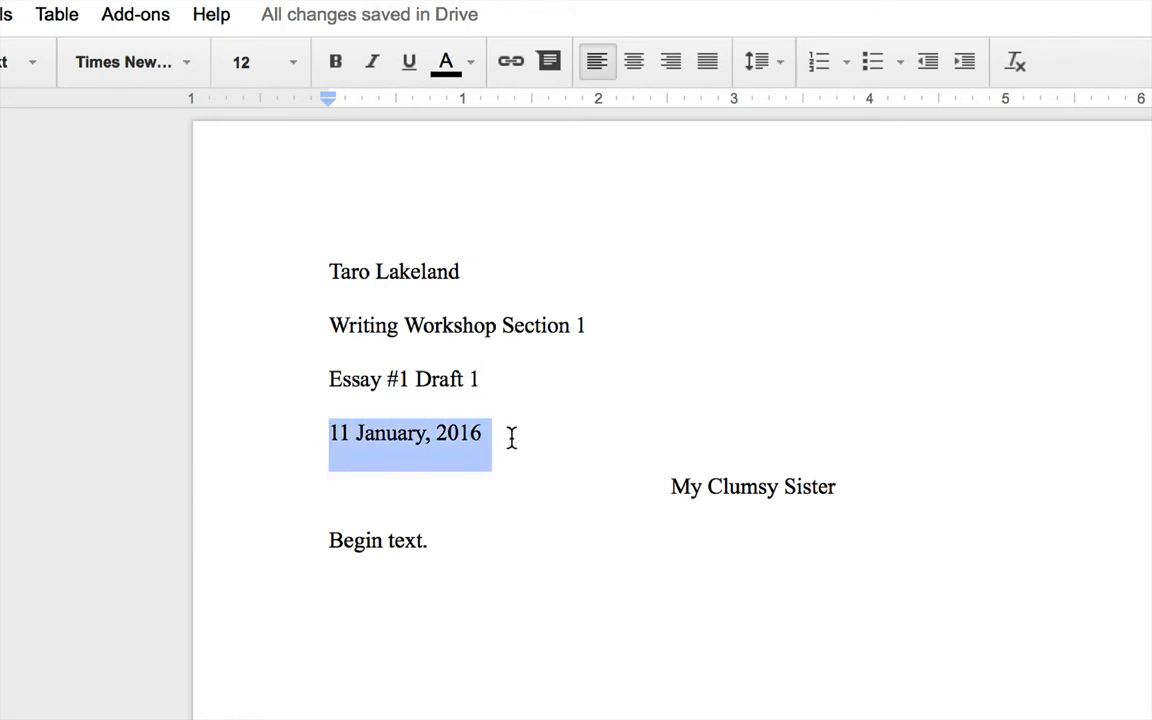
click(511, 437)
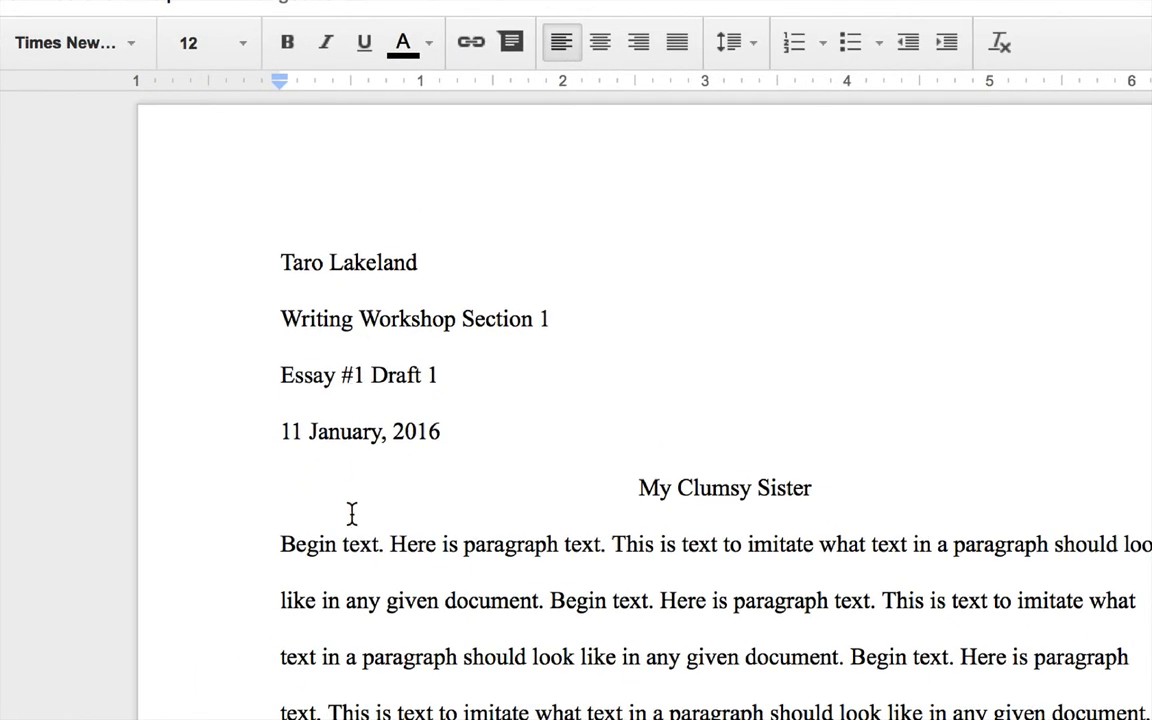
Indent the first line of the 'Begin text.' paragraph by 0.5 inch
click(280, 543)
key(Tab)
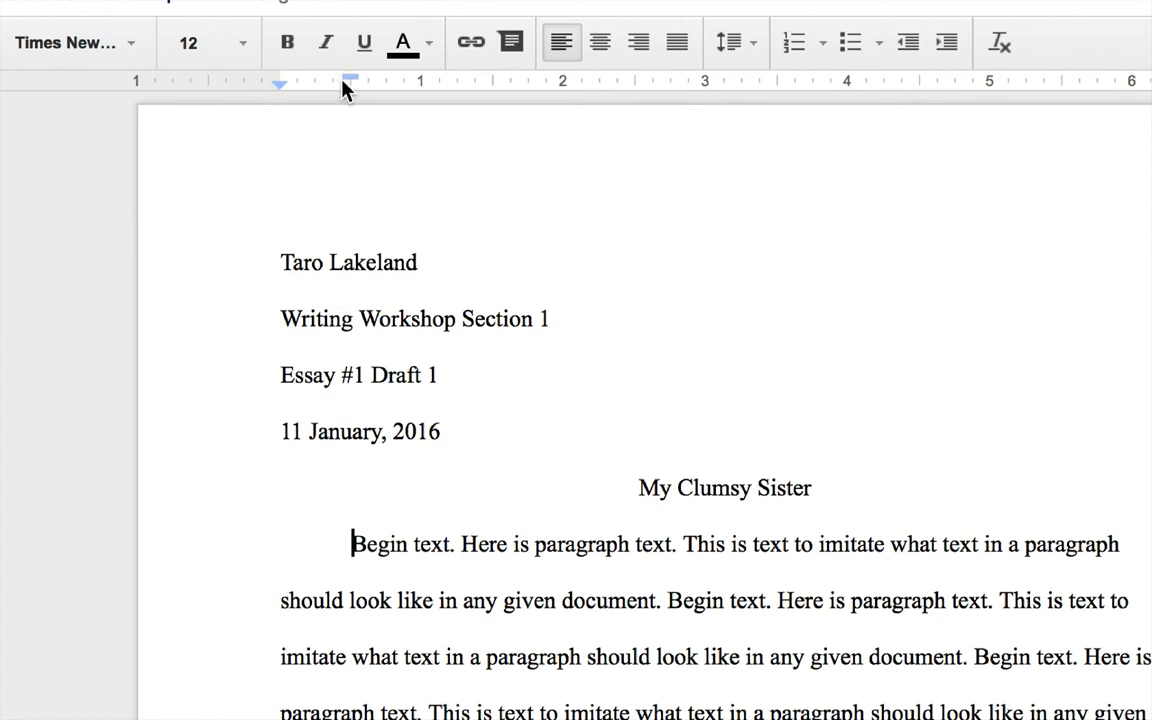
drag(345, 84, 280, 84)
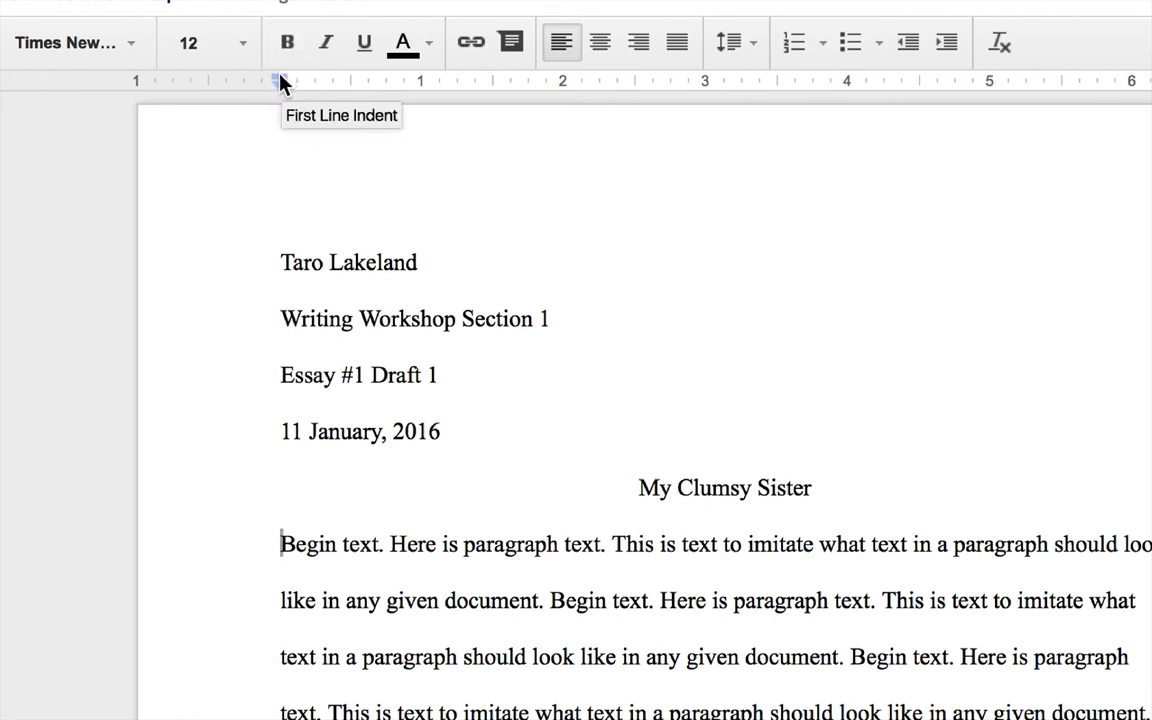
drag(281, 82, 349, 85)
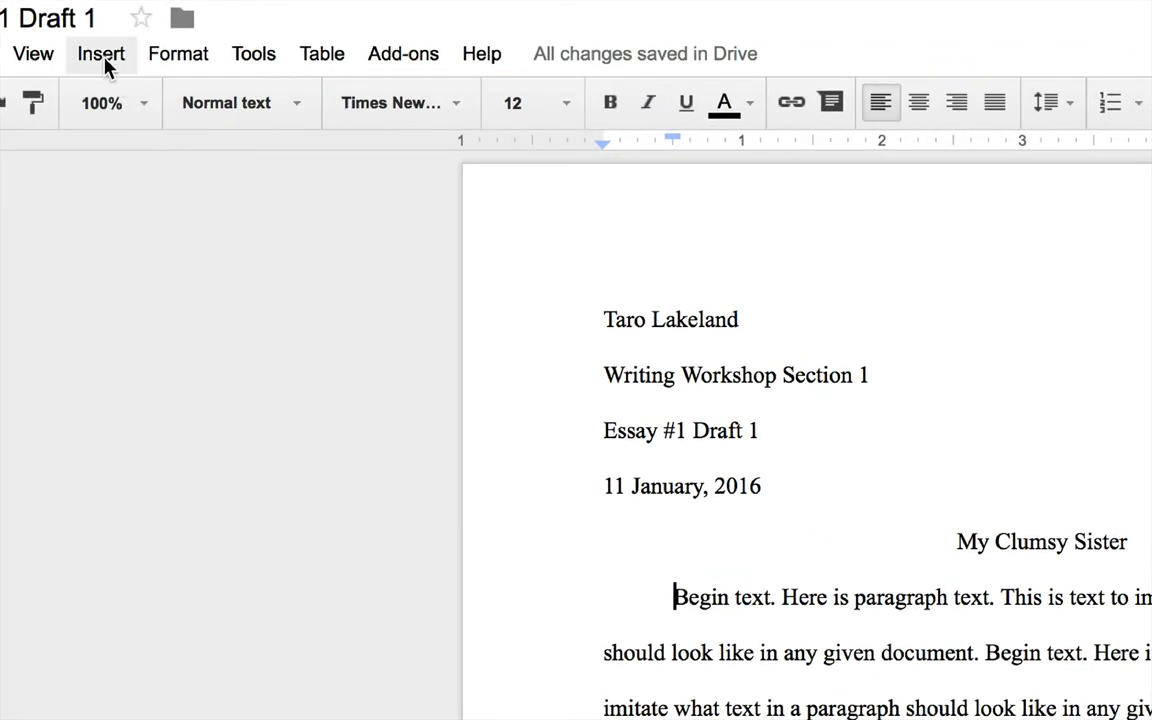
Insert page numbers at the top right of every page's header
click(104, 60)
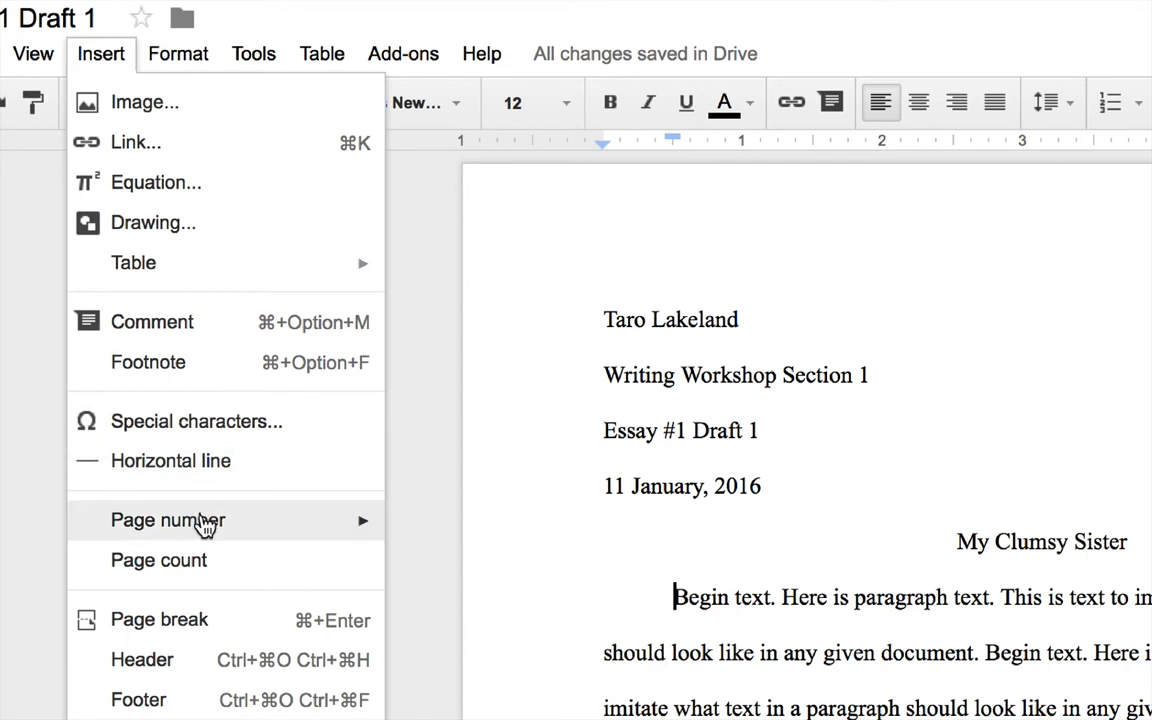
mouse_move(205, 527)
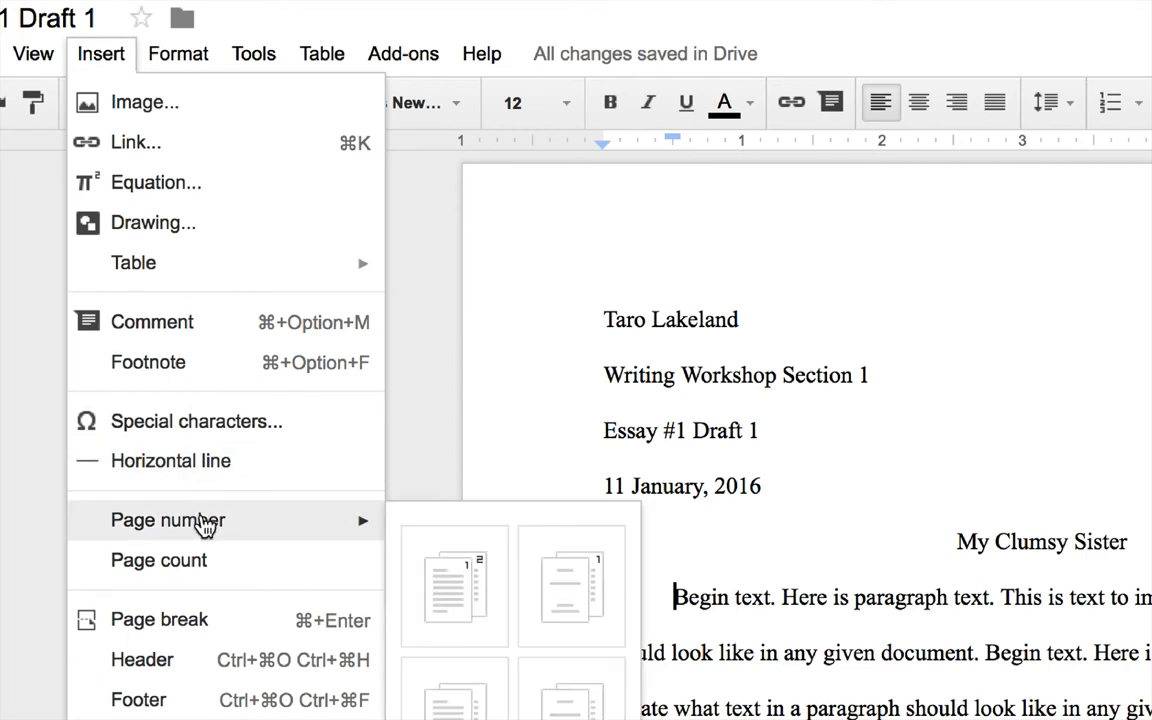
mouse_move(310, 520)
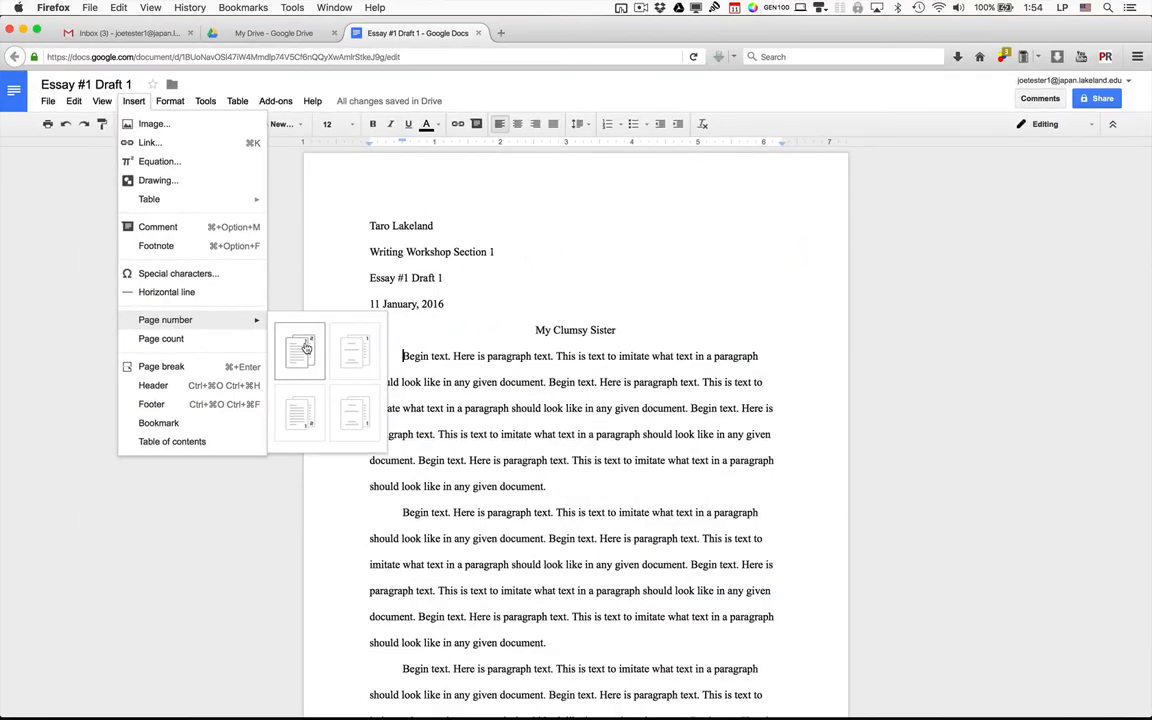
click(306, 347)
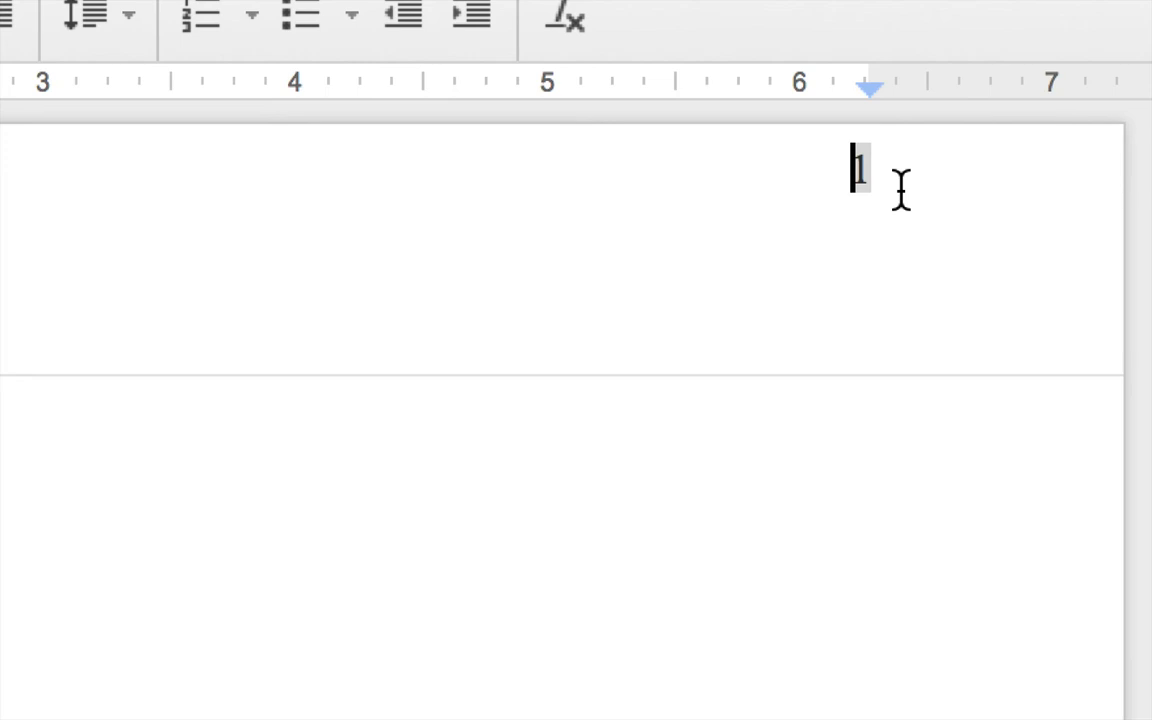
Type the student's surname before the header page number, adding an empty line above the header text
scroll(901, 190, down, 5)
scroll(901, 190, down, 5)
scroll(900, 188, up, 3)
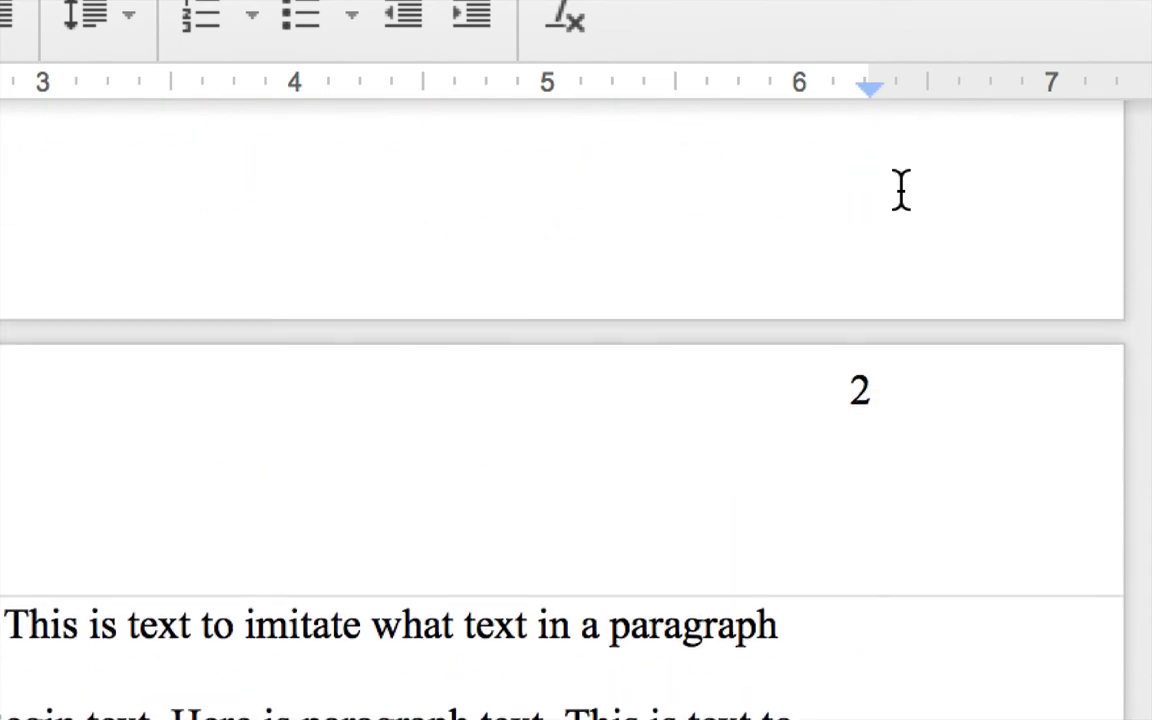
scroll(879, 411, up, 20)
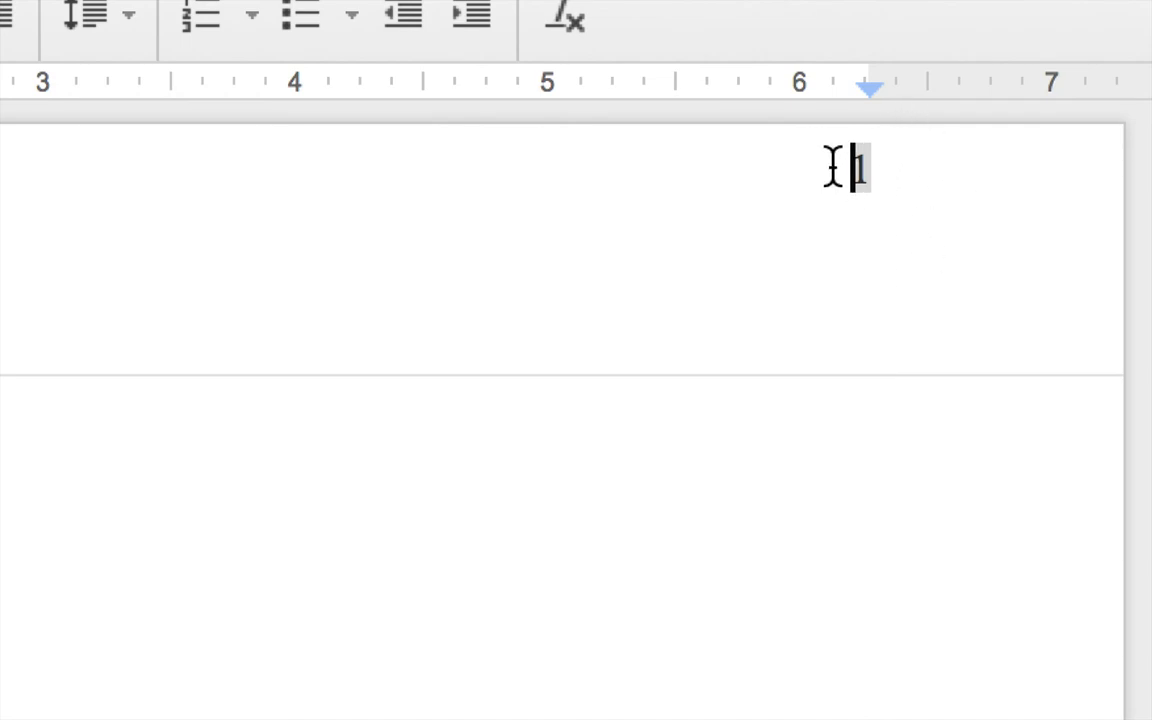
text(Lakeland)
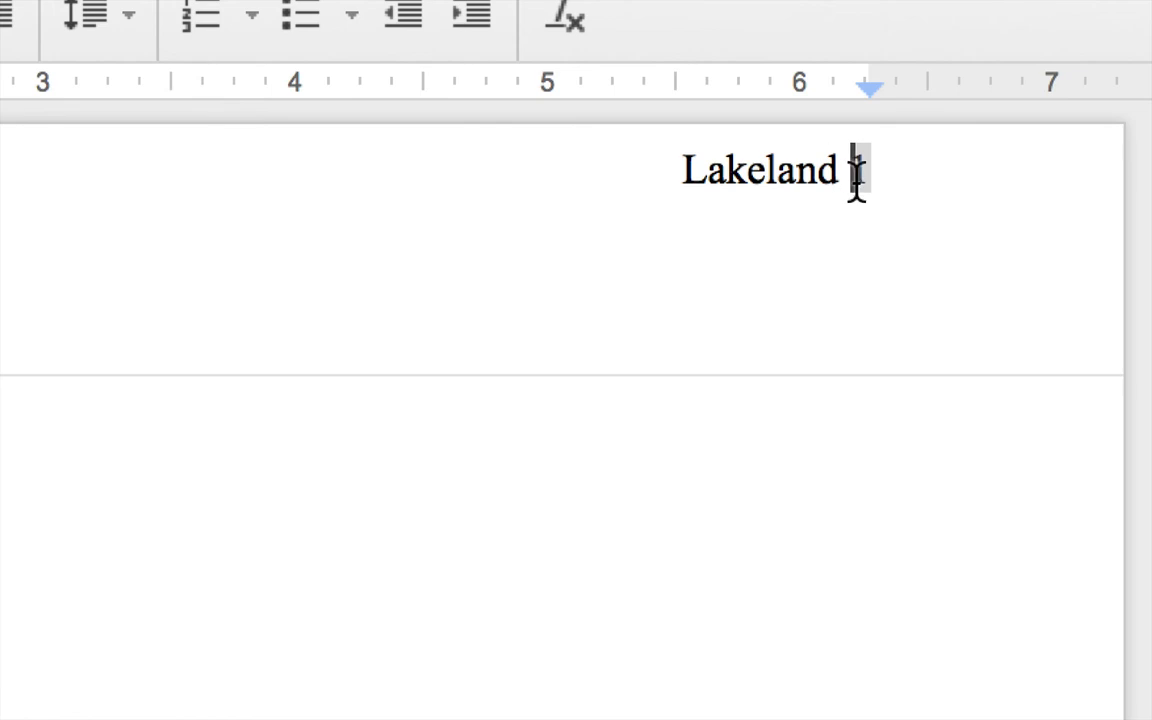
double_click(775, 172)
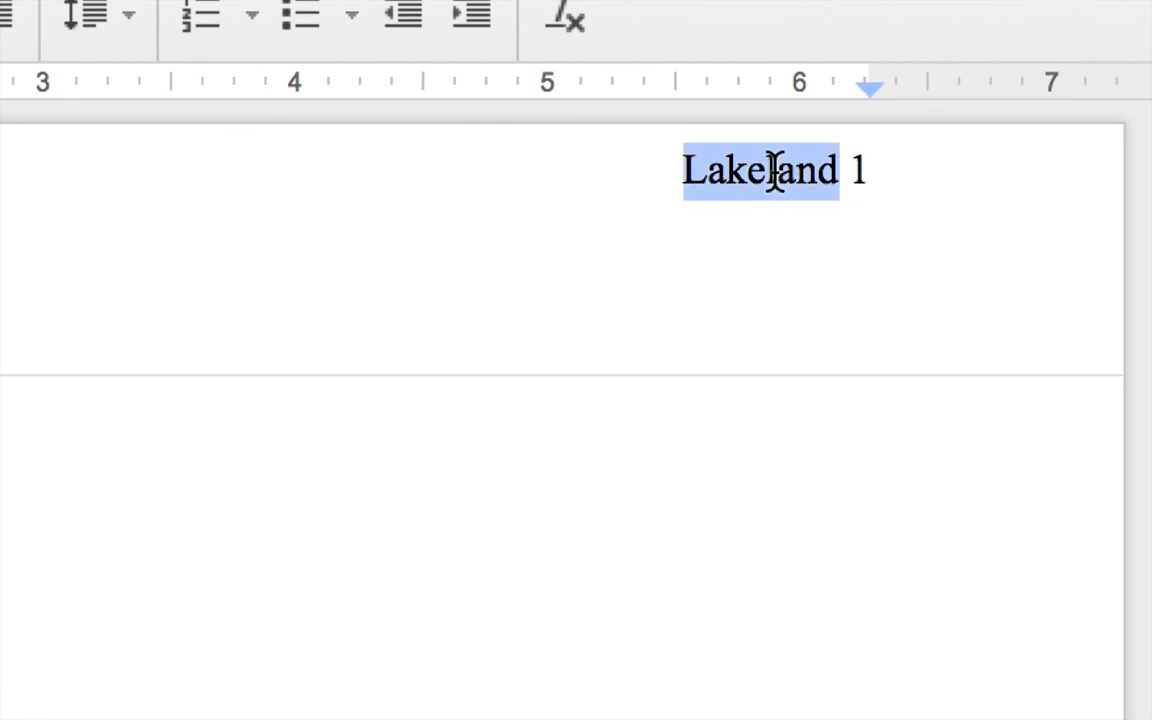
click(776, 172)
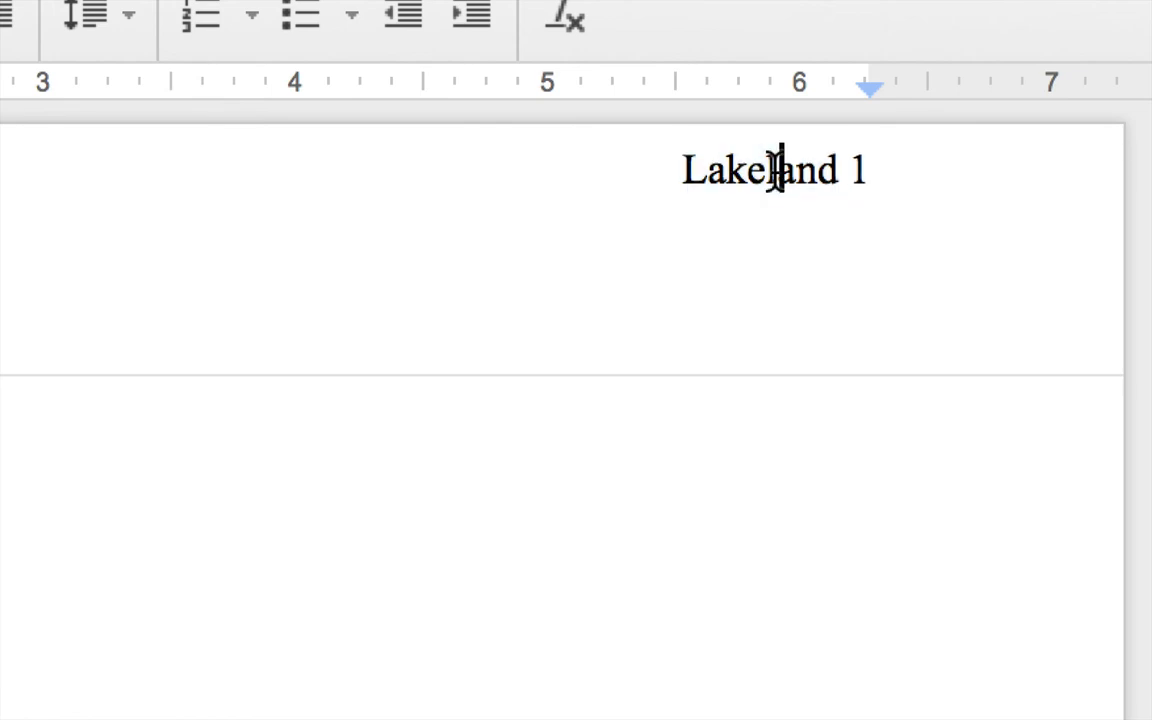
click(676, 168)
key(Return)
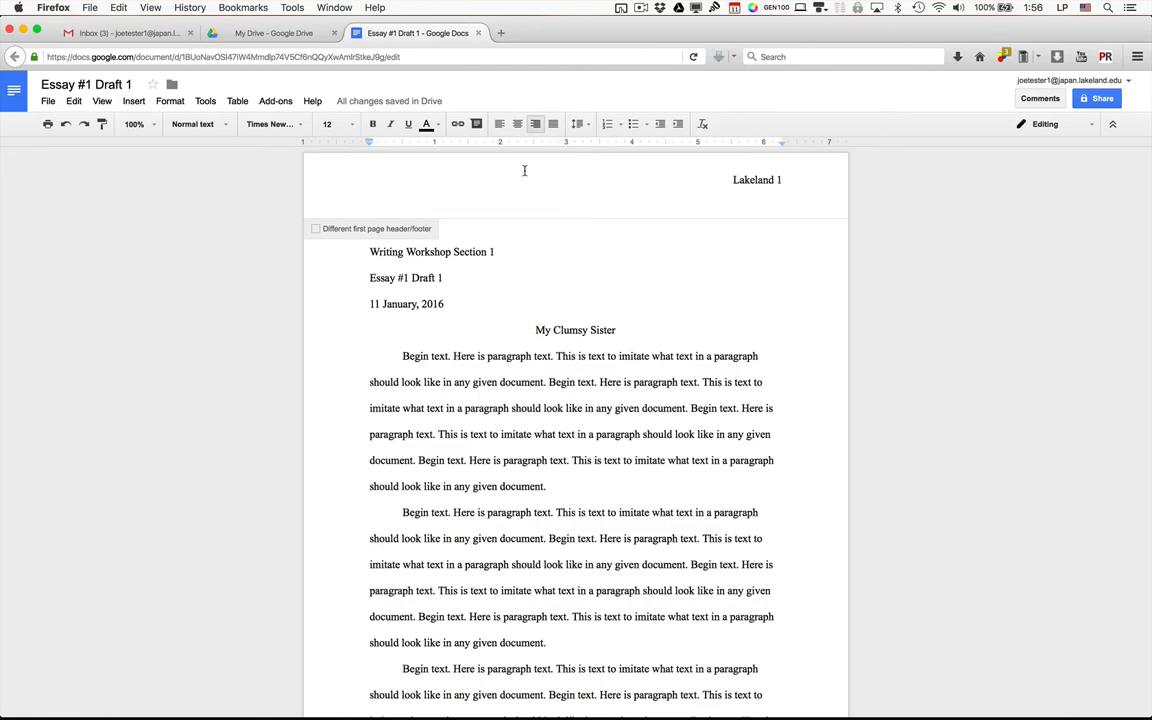
key(super+shift+l)
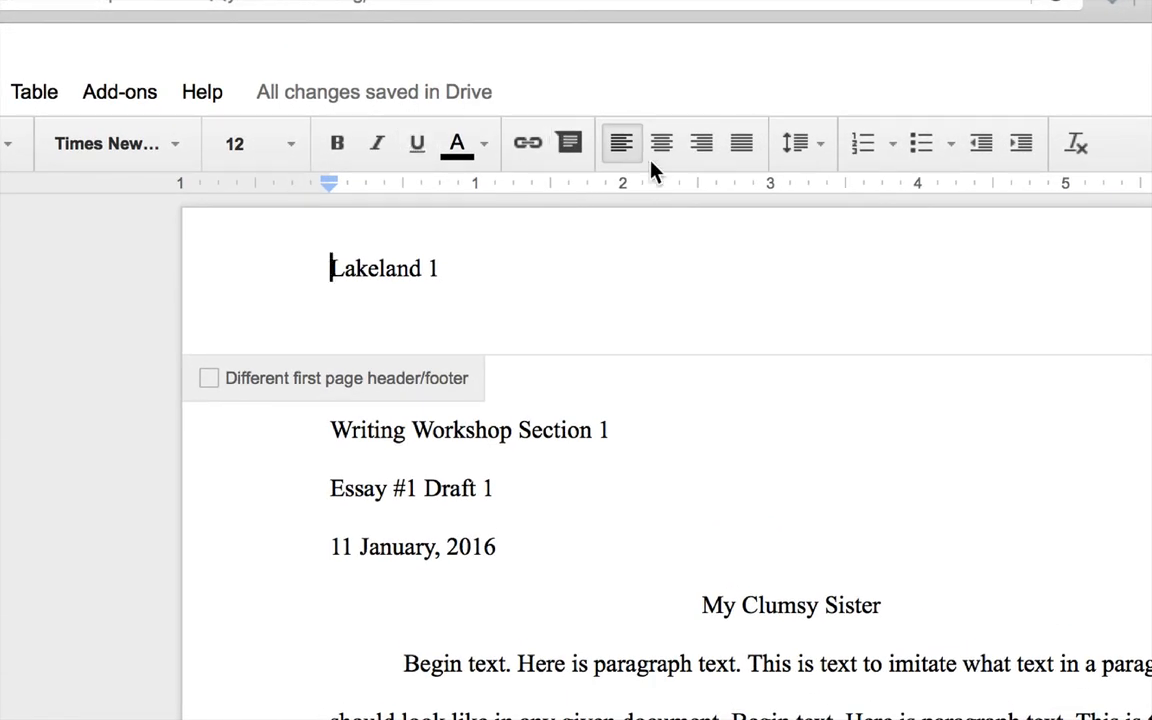
click(706, 148)
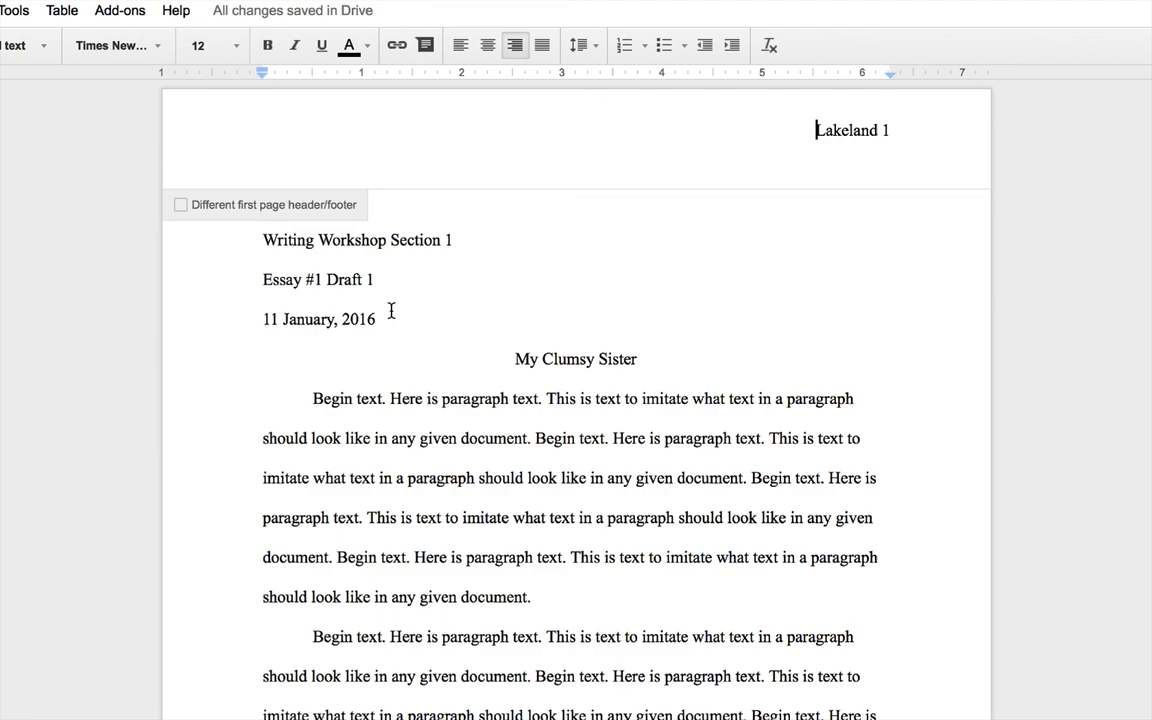
Return to the body text and confirm page 2's header shows the surname with 2
click(391, 311)
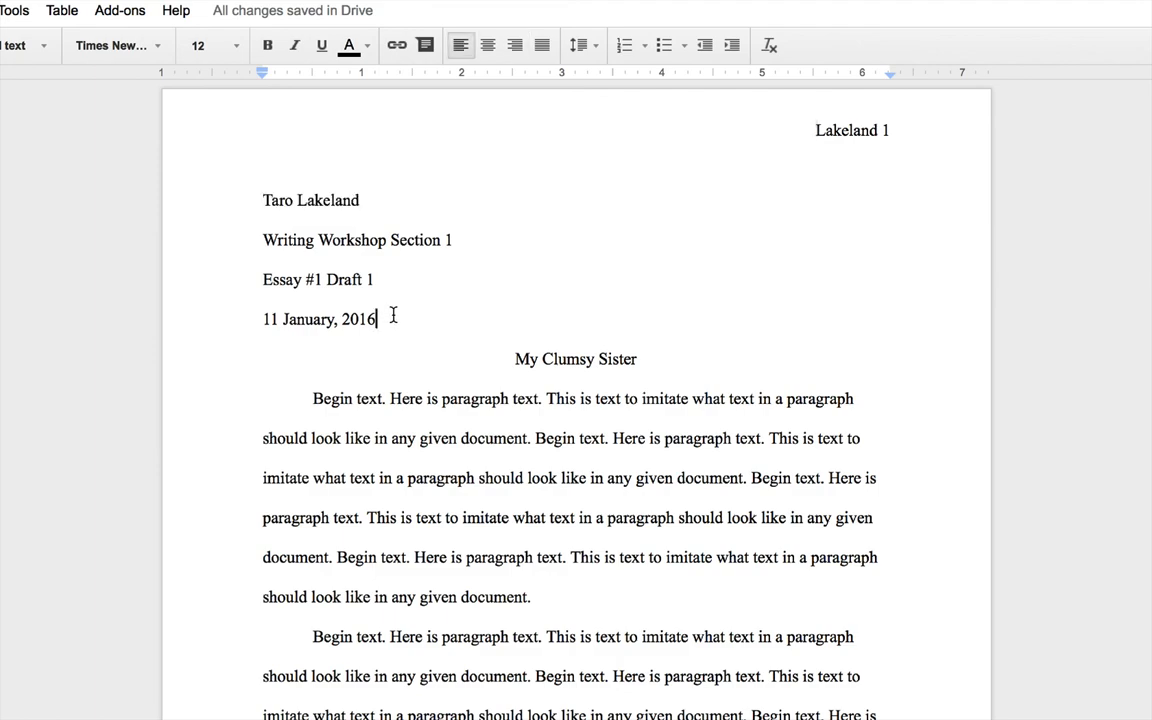
scroll(393, 316, down, 10)
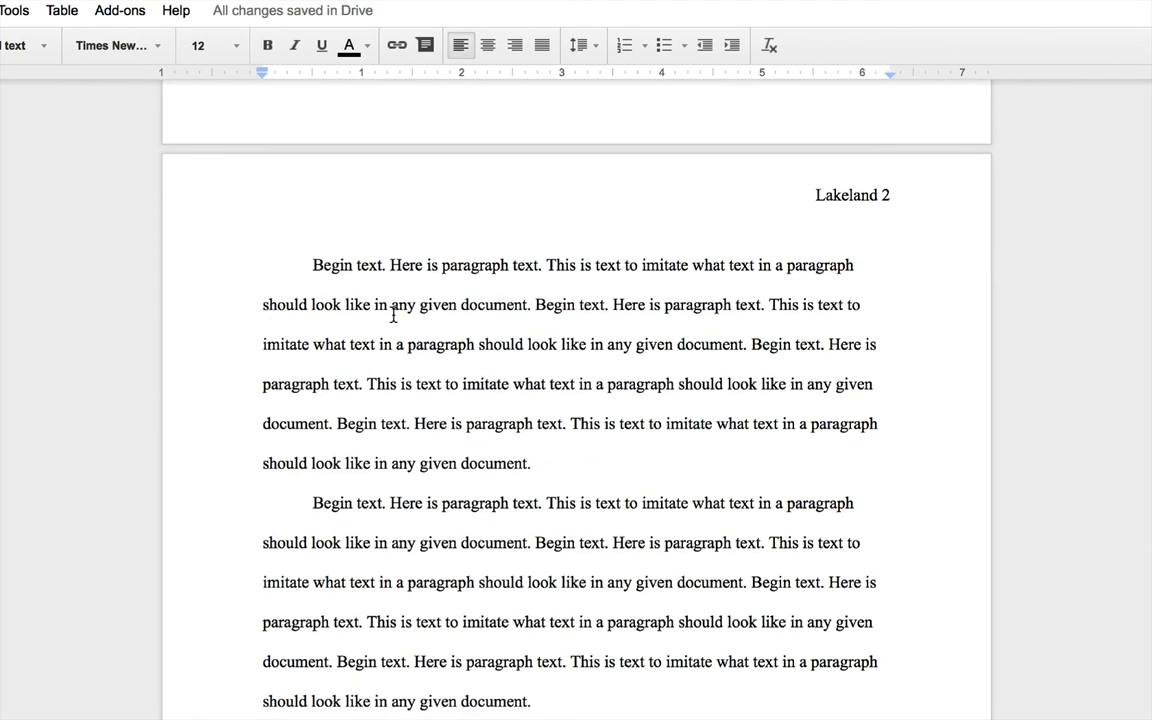
scroll(393, 316, up, 10)
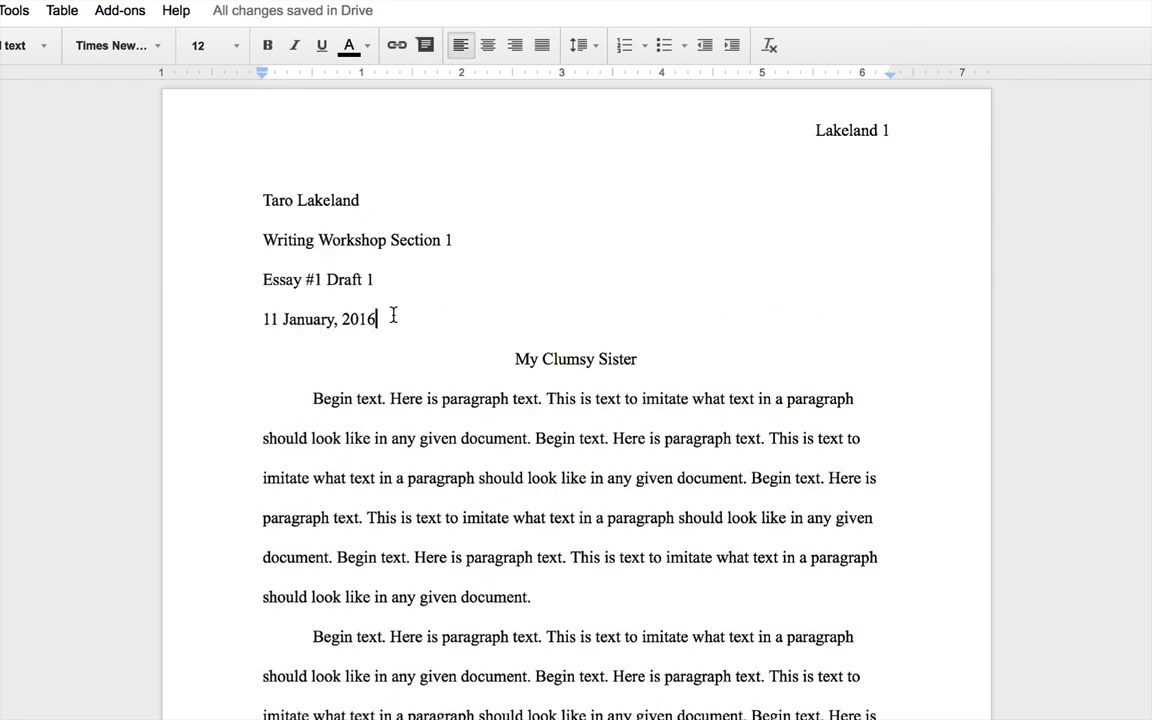